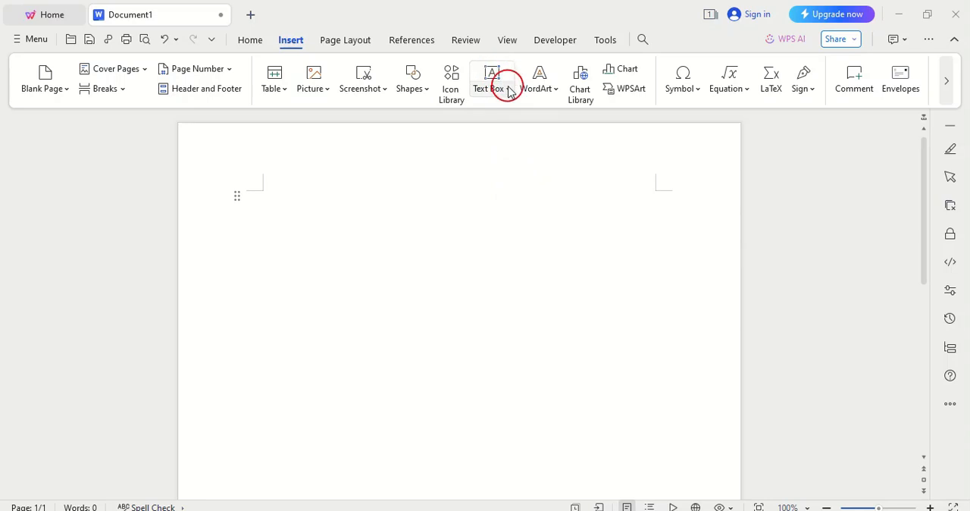
# - Insert a horizontal text box in the upper part of the blank page, just below the top margin
pyautogui.click(508, 89)
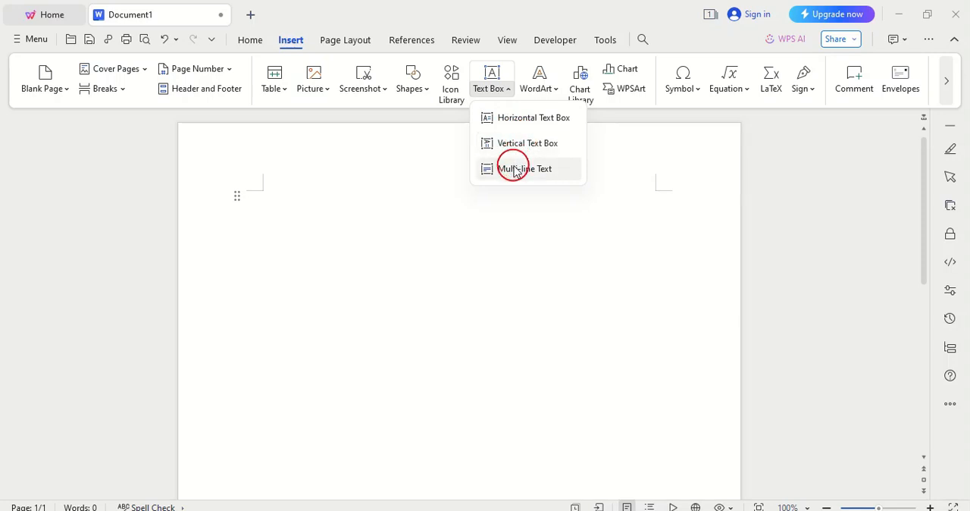
pyautogui.click(505, 120)
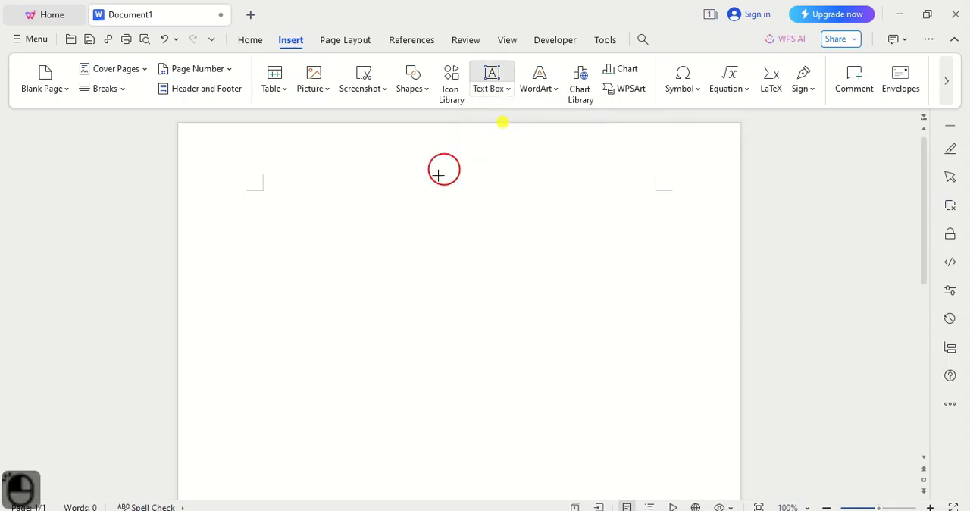
pyautogui.click(337, 224)
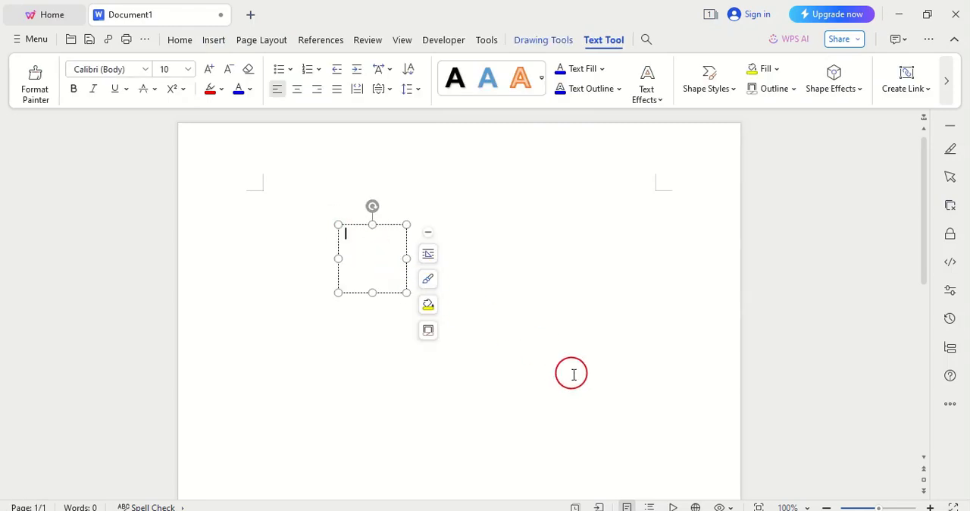
# - Switch to Notepad, copy the whole Microsoft Word paragraph, and paste it into the document's horizontal text box
pyautogui.hotkey('alt', 'Tab')
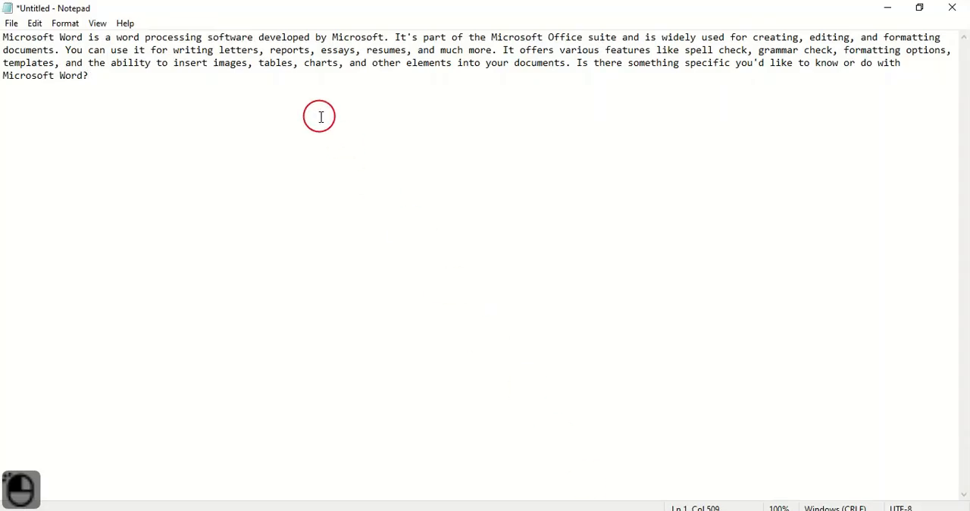
pyautogui.hotkey('ctrl', 'a')
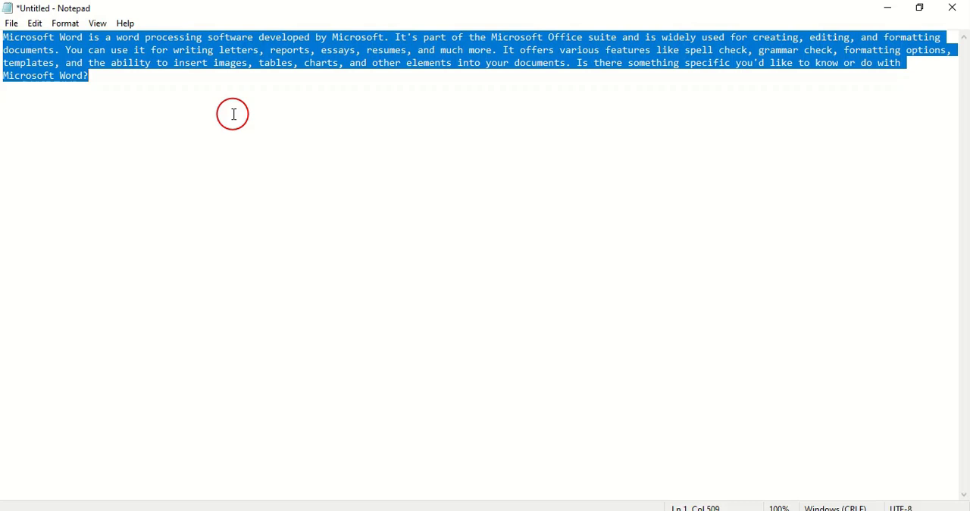
pyautogui.press('ctrl')
pyautogui.hotkey('ctrl', 'c')
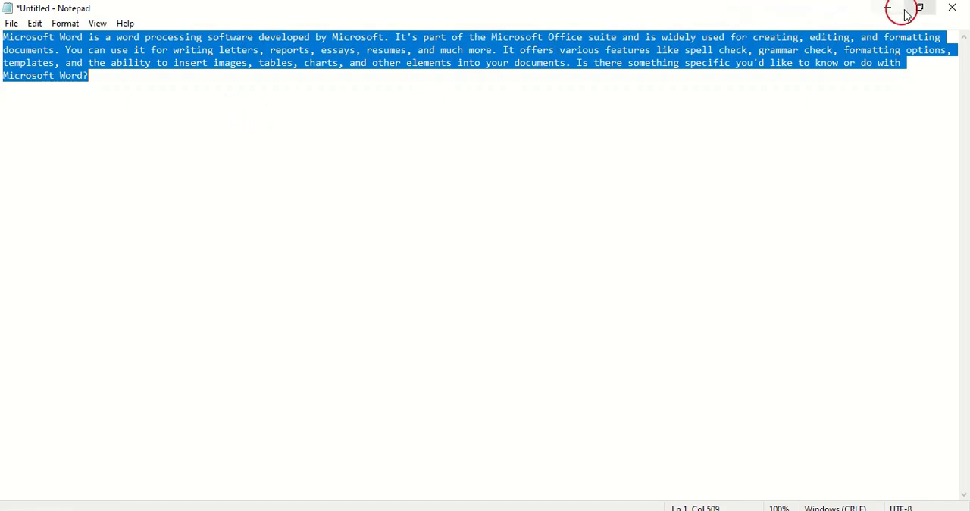
pyautogui.click(550, 510)
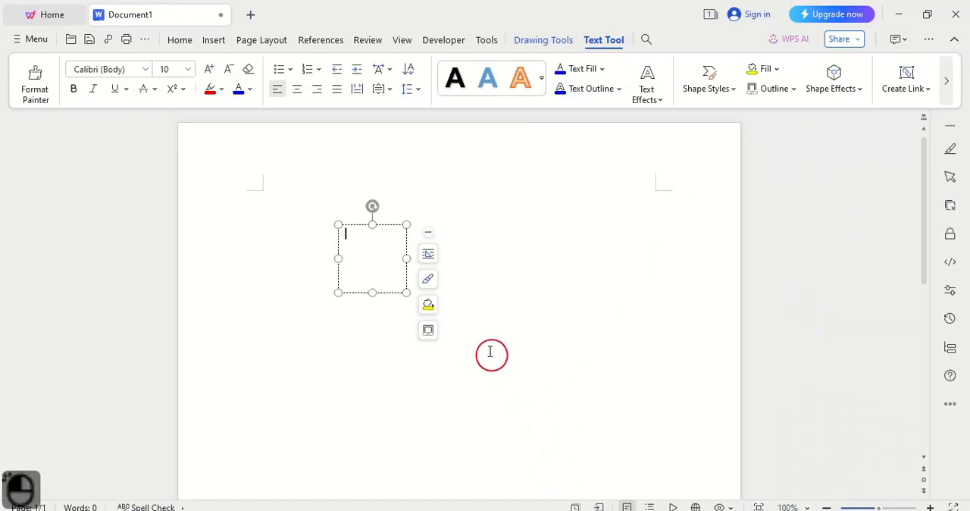
pyautogui.click(359, 247)
pyautogui.hotkey('ctrl', 'v')
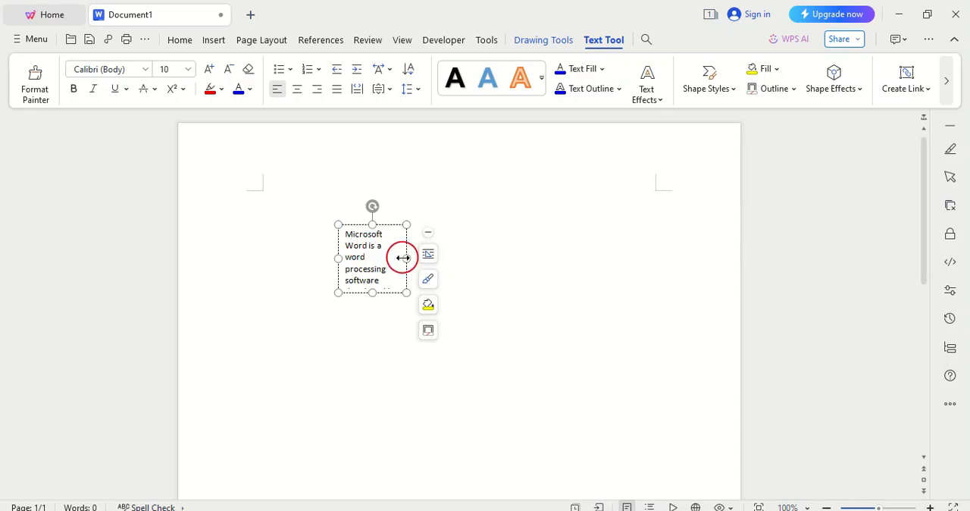
# - Enlarge the text box until the whole paragraph fits, and move it down the page, leaving space above for body text
pyautogui.moveTo(403, 257); pyautogui.dragTo(542, 241)
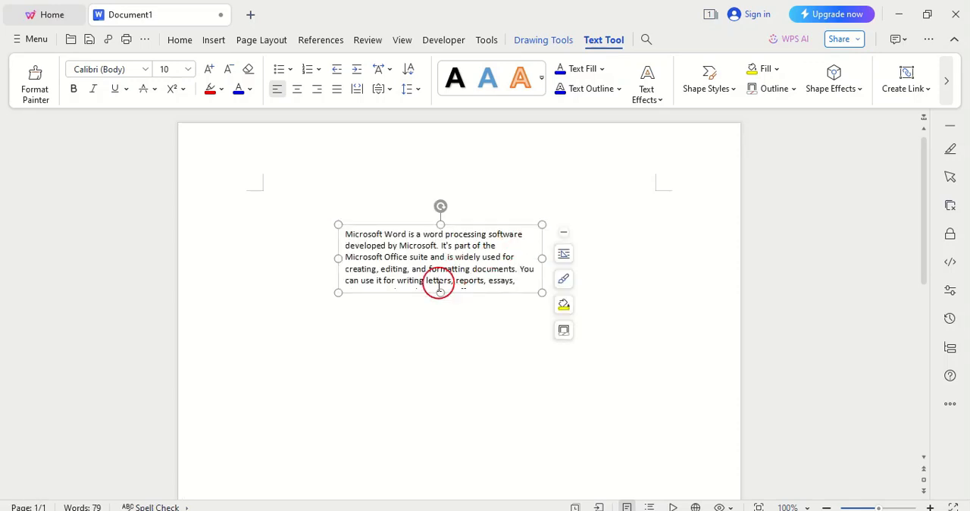
pyautogui.moveTo(440, 293); pyautogui.dragTo(447, 339)
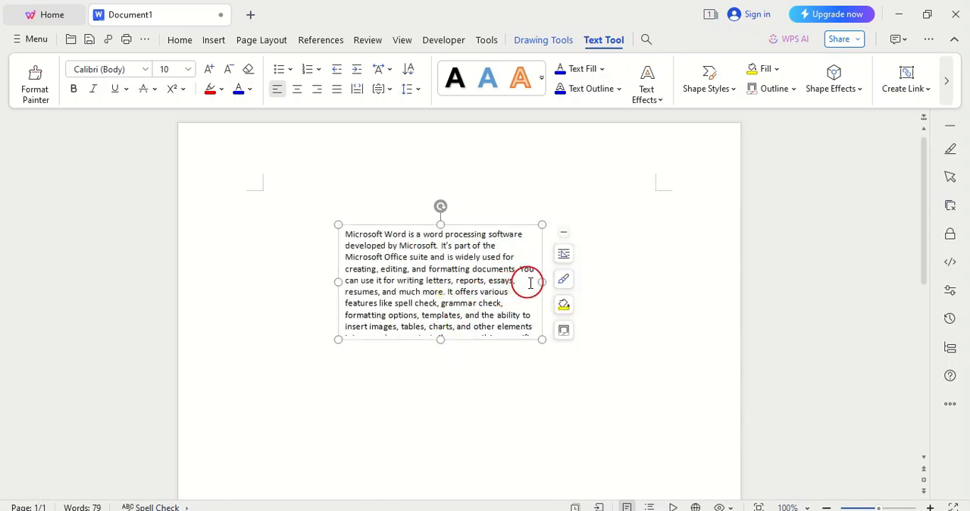
pyautogui.moveTo(539, 282); pyautogui.dragTo(611, 281)
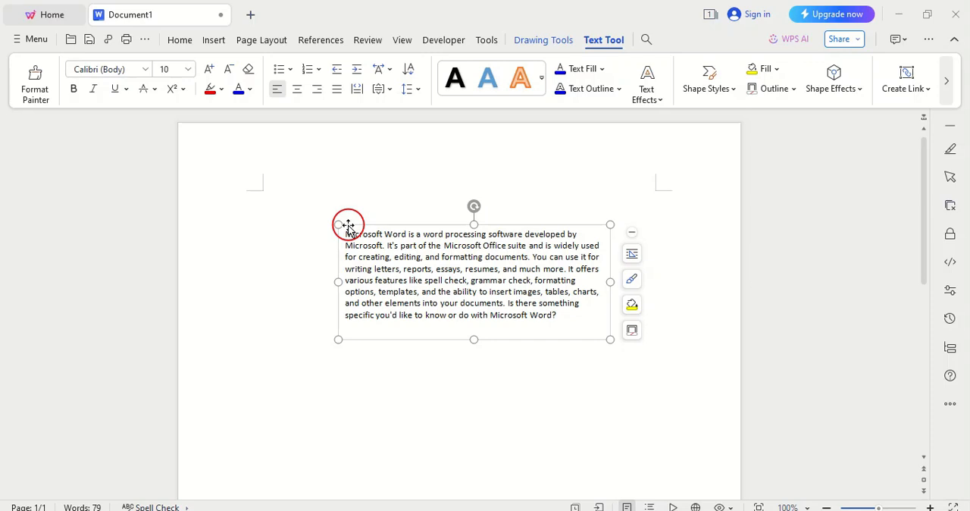
pyautogui.moveTo(348, 226); pyautogui.dragTo(202, 149)
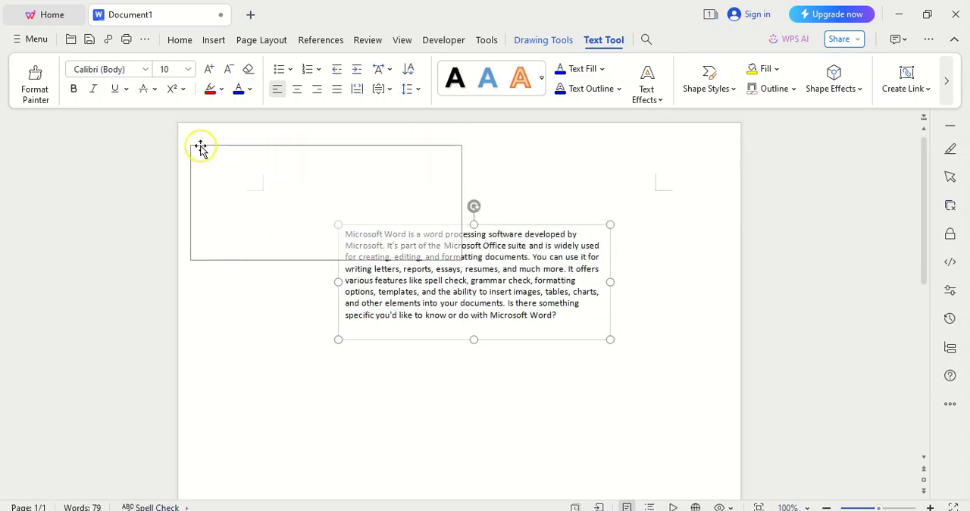
pyautogui.click(327, 246)
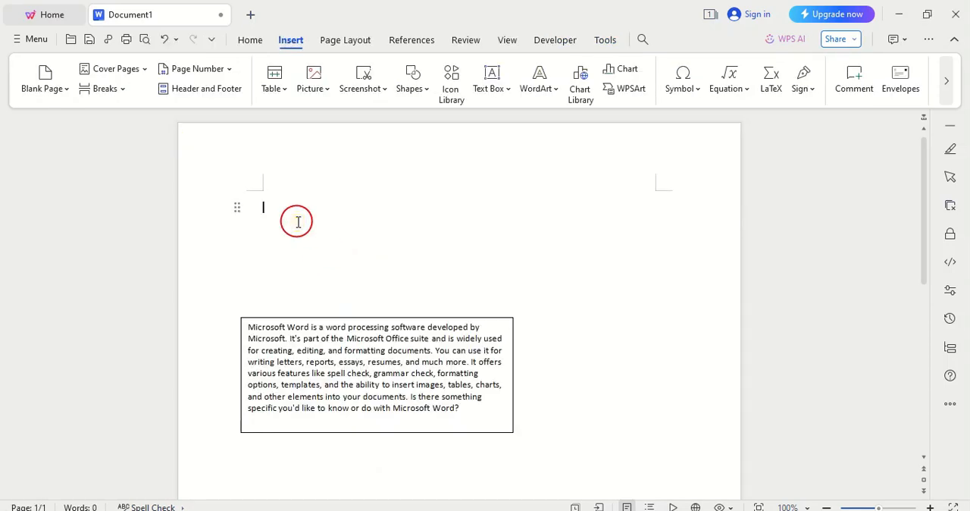
pyautogui.write('Prp')
pyautogui.press('BackSpace')
pyautogui.press('BackSpace')
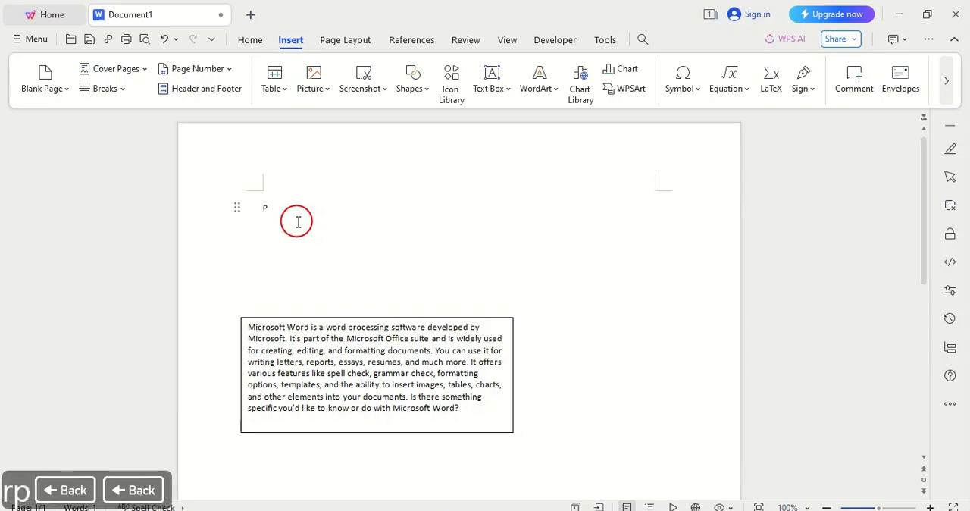
pyautogui.press('BackSpace')
# - Paste the copied paragraph into the page body above the text box, and move the text box over the paragraph's right part
pyautogui.hotkey('ctrl', 'v')
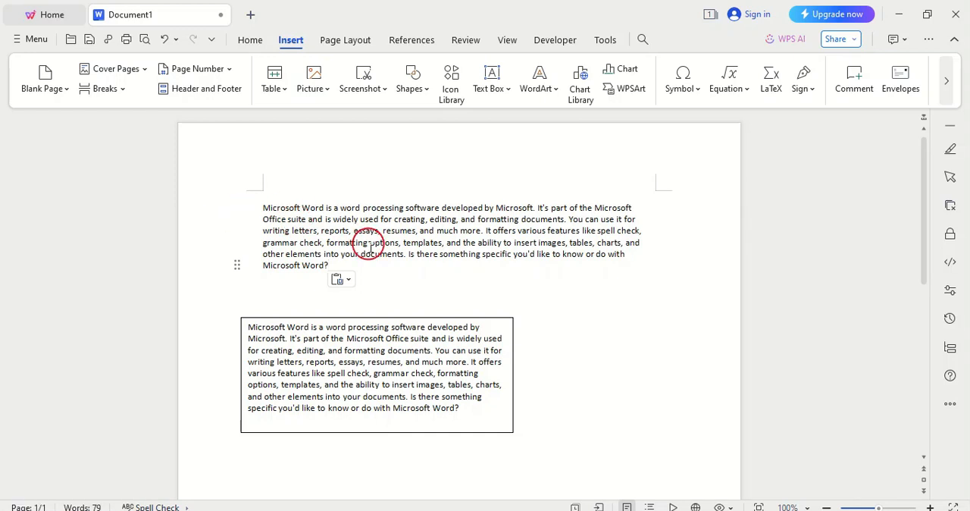
pyautogui.click(313, 231)
pyautogui.click(349, 361)
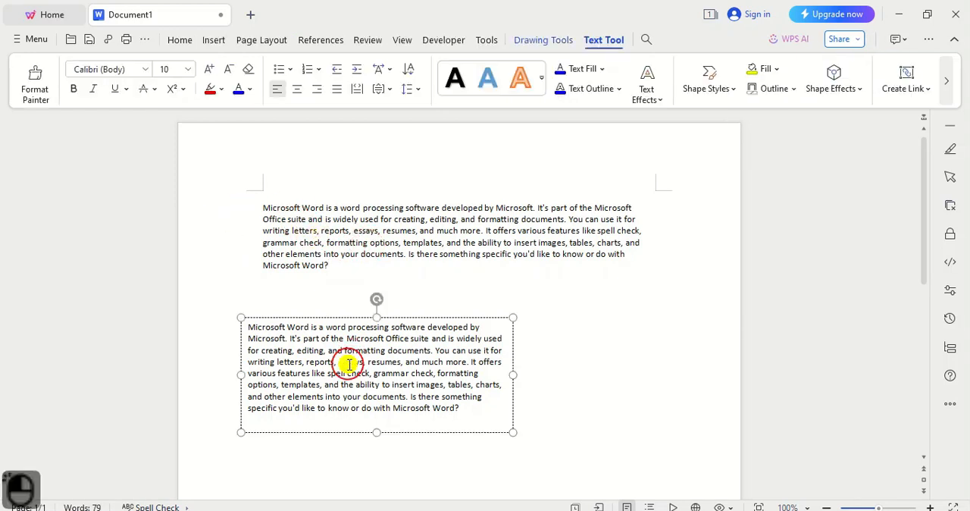
pyautogui.click(248, 322)
pyautogui.moveTo(248, 322); pyautogui.dragTo(455, 163)
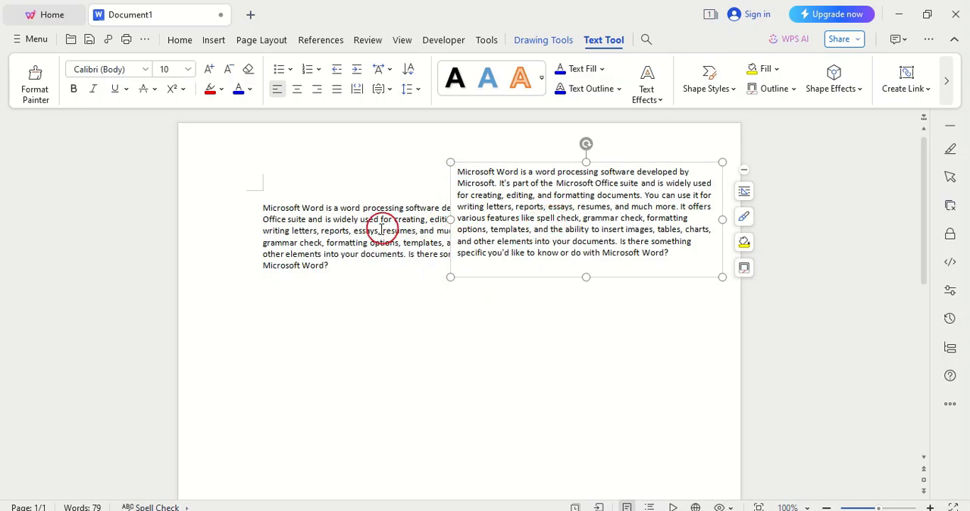
# - Delete the horizontal text box and the body paragraph to clear the page
pyautogui.click(311, 241)
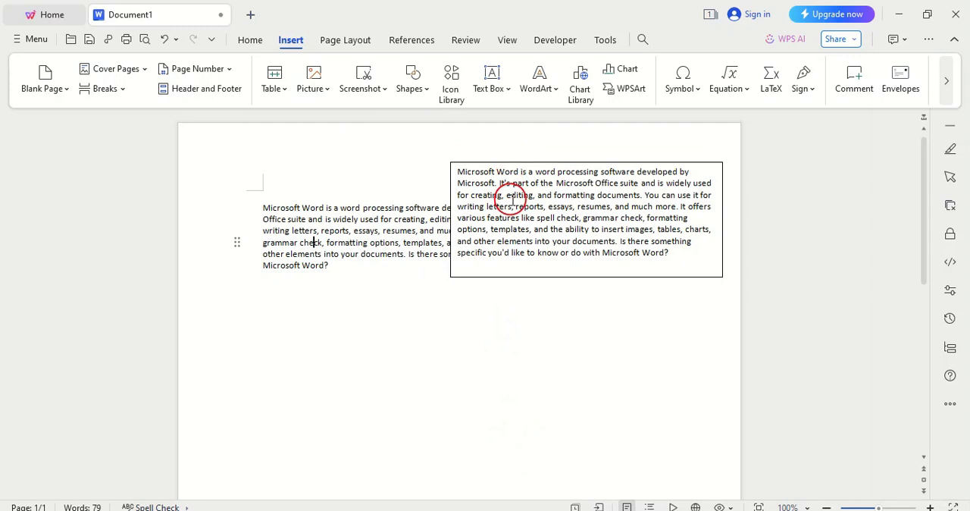
pyautogui.click(449, 506)
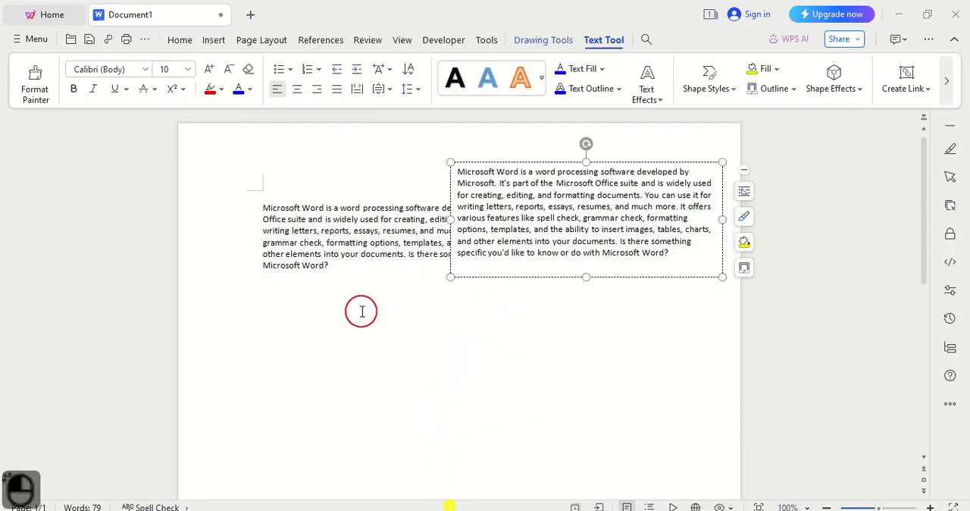
pyautogui.moveTo(346, 275); pyautogui.dragTo(238, 139)
pyautogui.press('Delete')
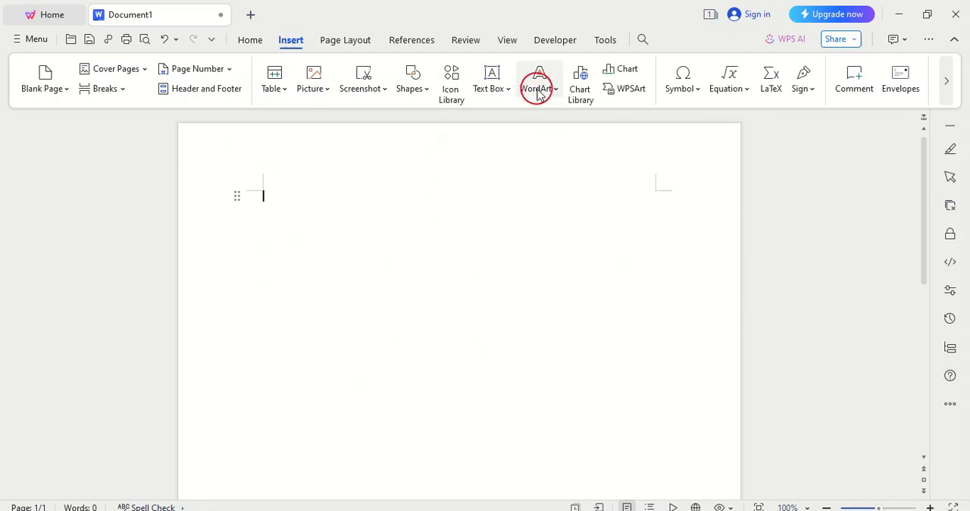
# - Insert a vertical text box near the page's upper middle and paste the copied Microsoft Word paragraph into it
pyautogui.click(506, 90)
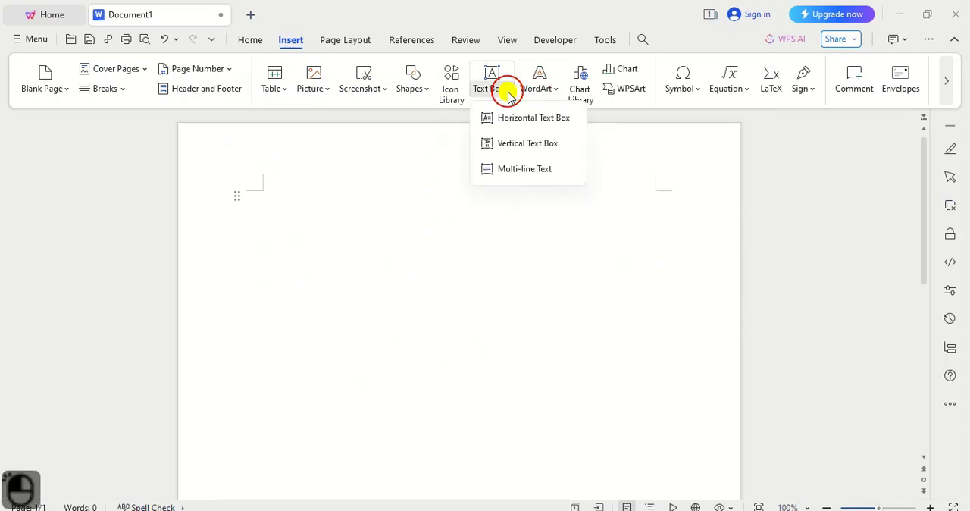
pyautogui.click(520, 155)
pyautogui.moveTo(414, 216); pyautogui.dragTo(520, 302)
pyautogui.rightClick(201, 232)
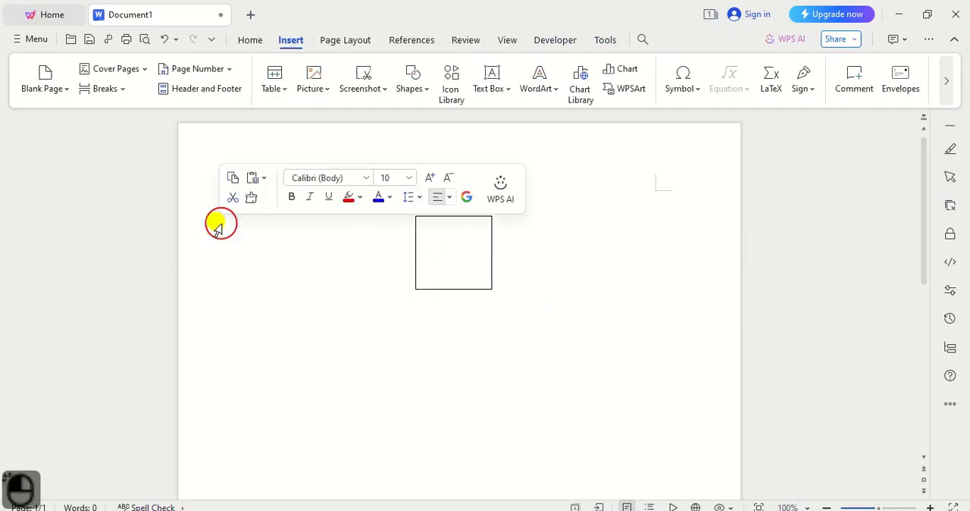
pyautogui.keyDown('ctrl'); pyautogui.click(440, 238); pyautogui.keyUp('ctrl')
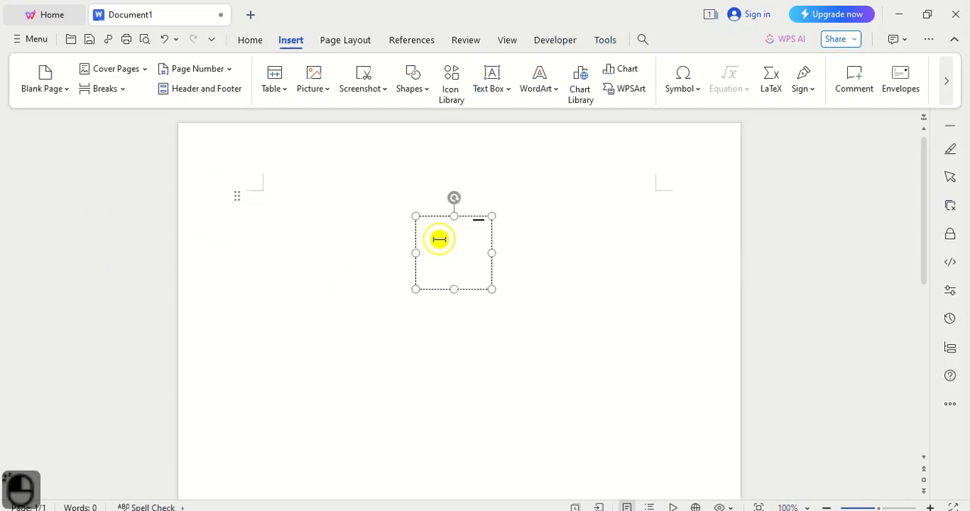
pyautogui.hotkey('ctrl', 'v')
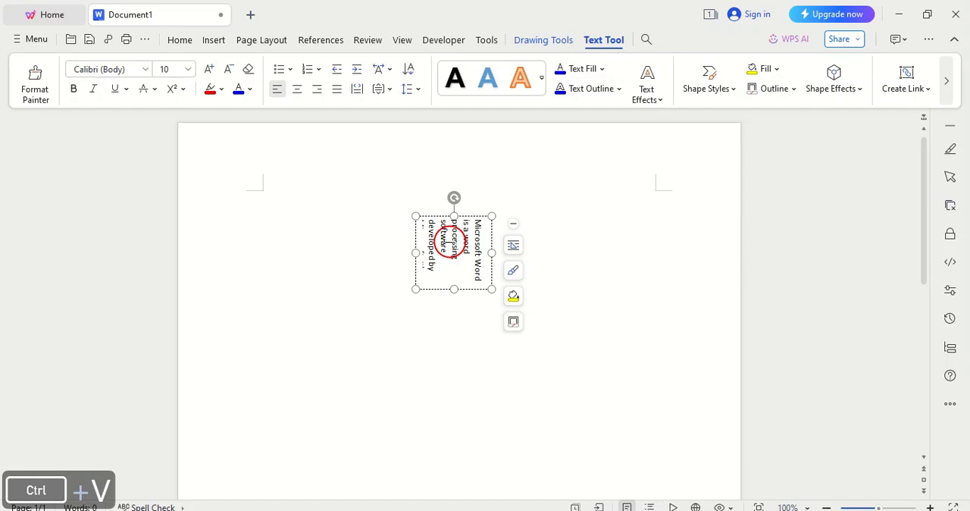
# - Enlarge the vertical text box until the whole paragraph fits, and move it toward the page's upper-right margin corner
pyautogui.moveTo(456, 292); pyautogui.dragTo(455, 395)
pyautogui.click(436, 300)
pyautogui.moveTo(417, 306); pyautogui.dragTo(310, 316)
pyautogui.moveTo(386, 314); pyautogui.dragTo(485, 317)
pyautogui.moveTo(396, 407); pyautogui.dragTo(397, 457)
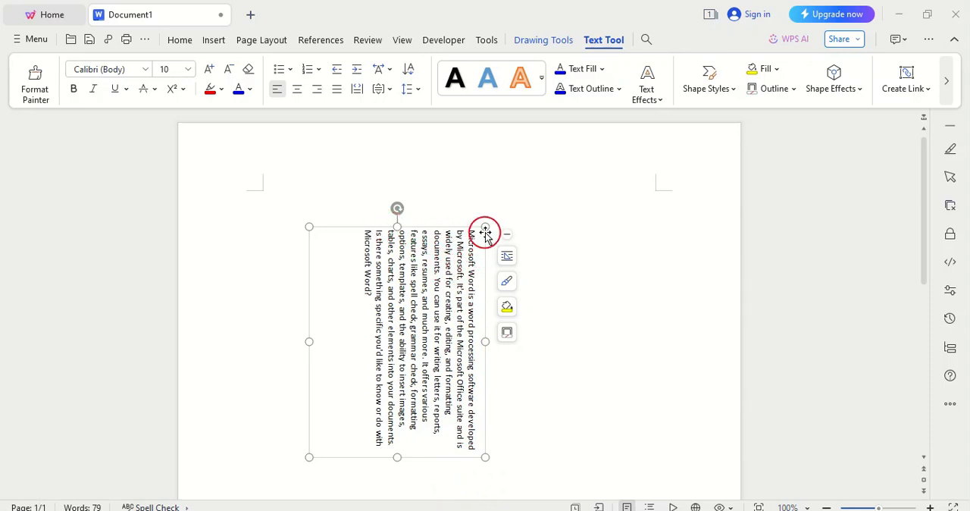
pyautogui.moveTo(485, 232); pyautogui.dragTo(615, 159)
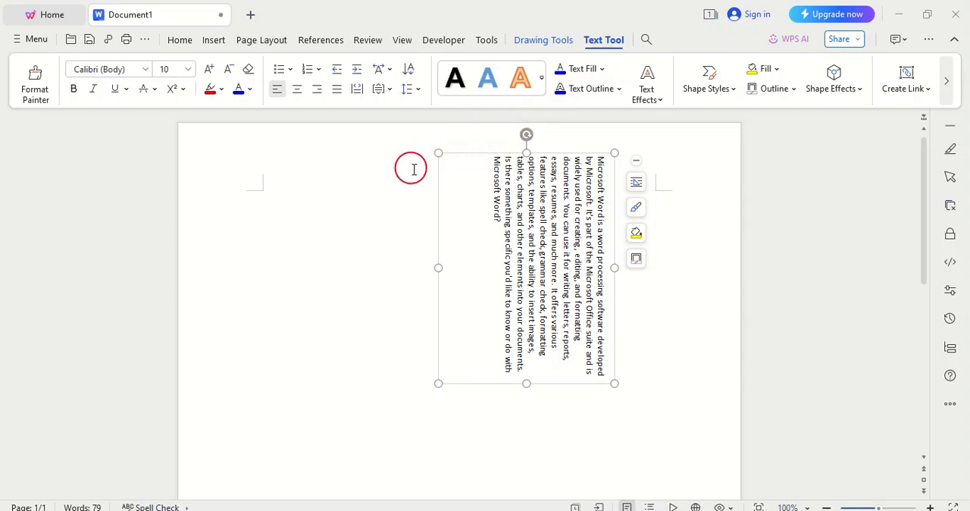
pyautogui.click(212, 40)
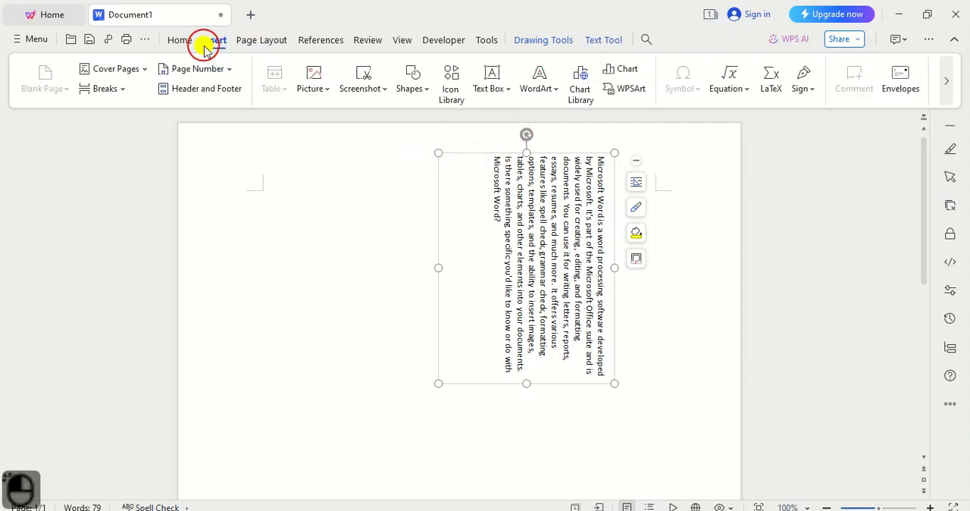
pyautogui.click(509, 97)
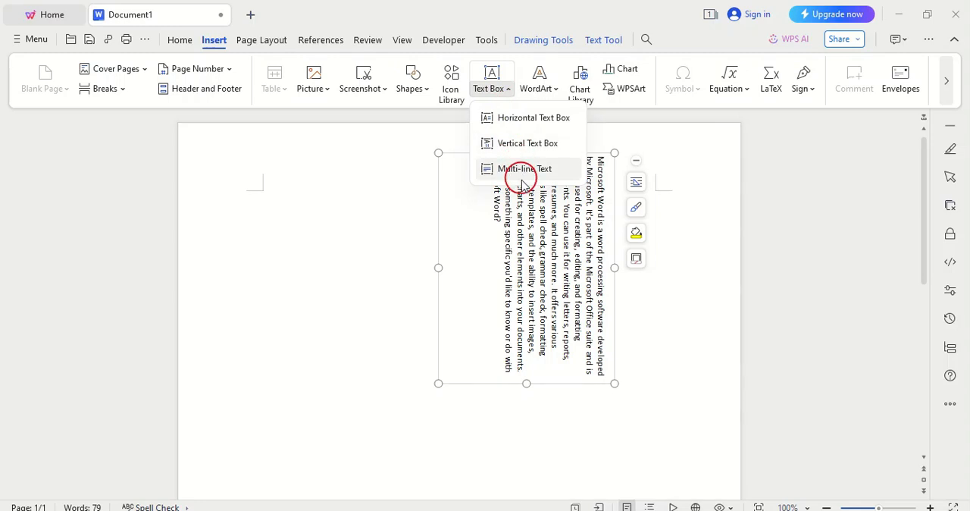
pyautogui.click(456, 504)
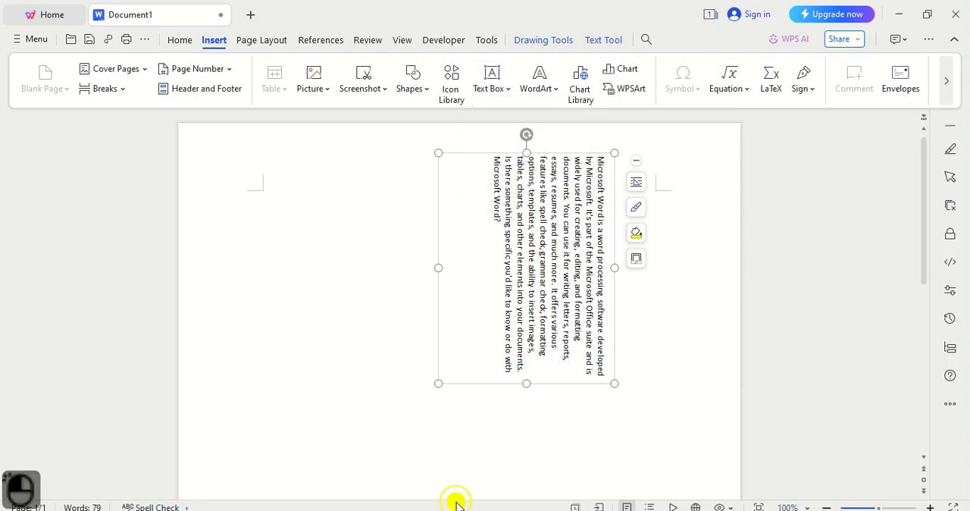
# - Delete the vertical text box with its paragraph from the page
pyautogui.press('Delete')
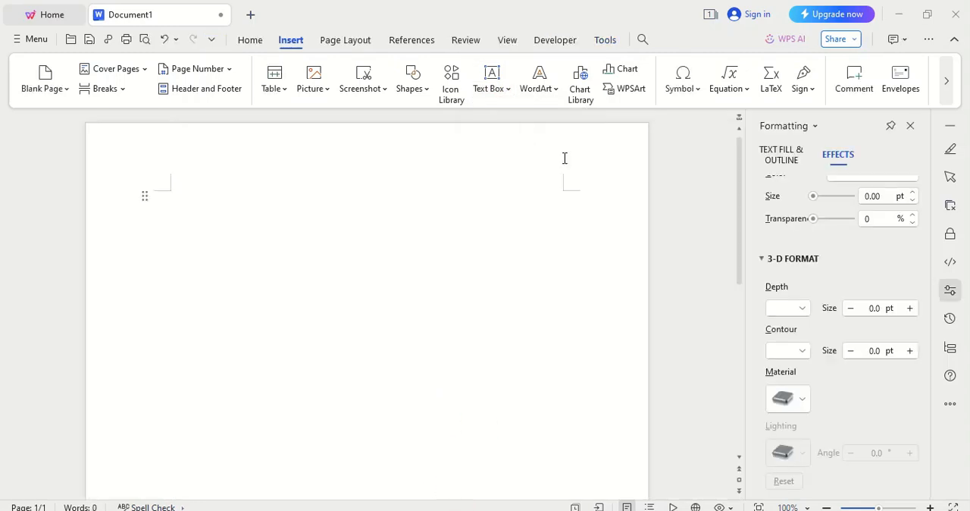
# - Insert WordArt in the first black preset style and replace its placeholder text with the copied name
pyautogui.click(559, 90)
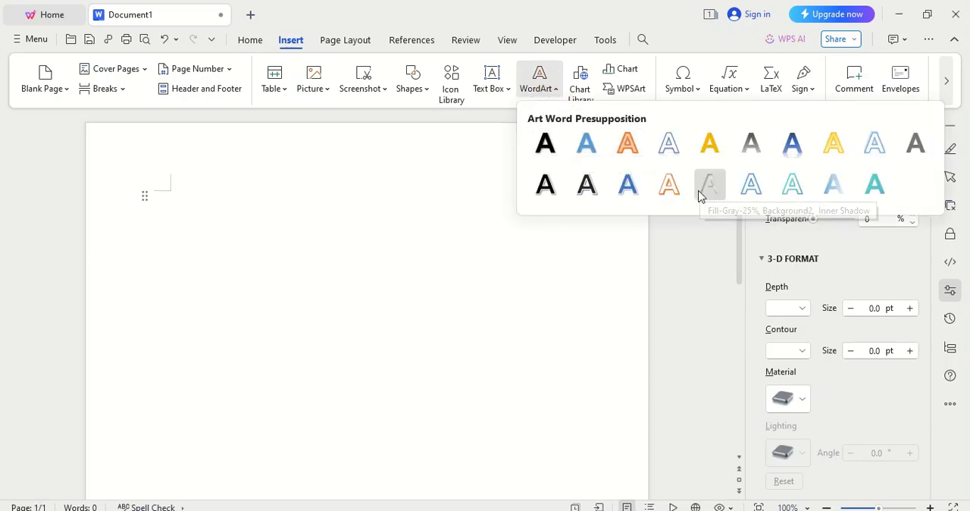
pyautogui.click(545, 146)
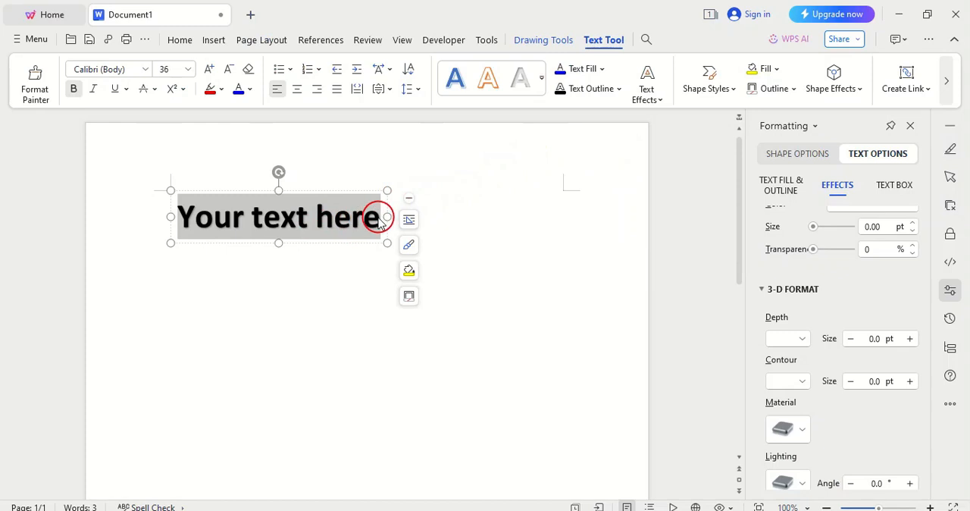
pyautogui.doubleClick(328, 217)
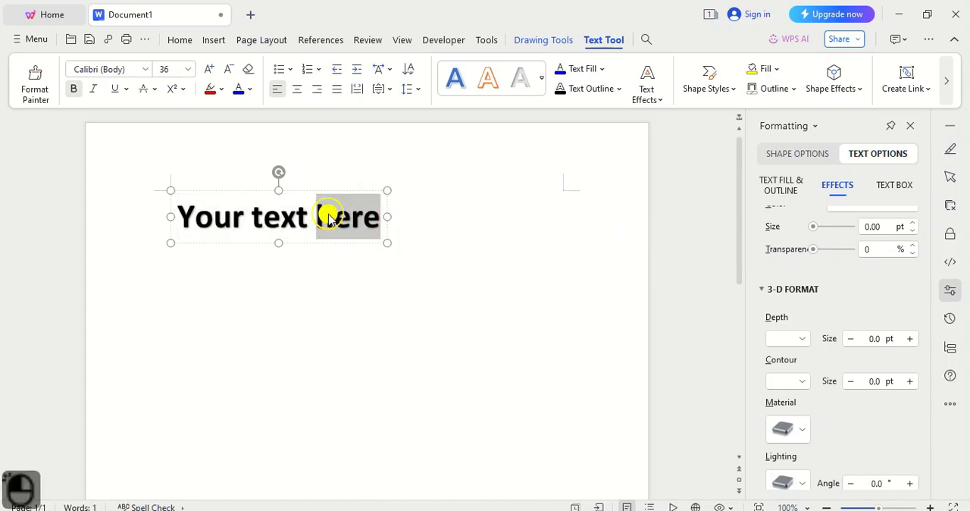
pyautogui.tripleClick(328, 217)
pyautogui.press('ctrl')
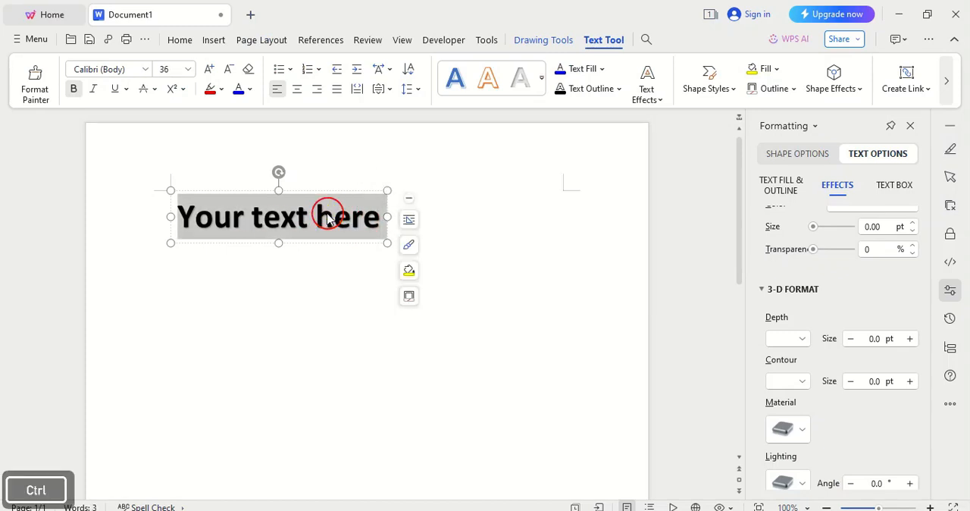
pyautogui.write('Professor Psha')
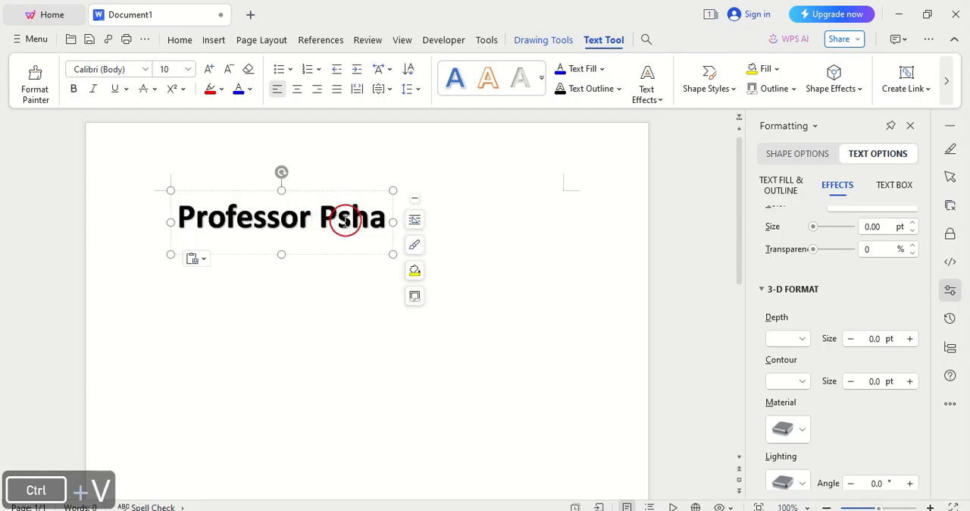
# - Add the missing letter "a" to the name in the WordArt and select the whole WordArt frame
pyautogui.write('a')
pyautogui.click(176, 190)
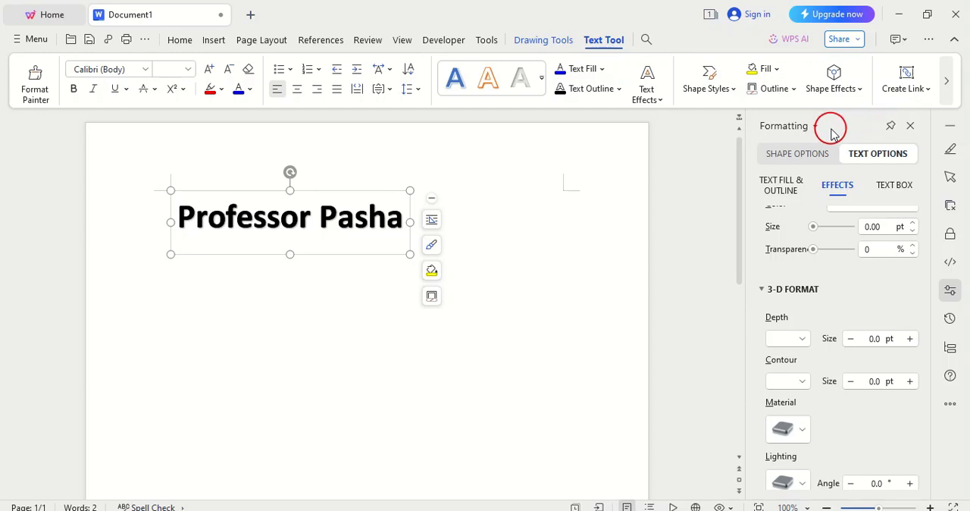
# - Fill the WordArt frame with a green gradient, using the third gradient style in its centred variant
pyautogui.click(791, 156)
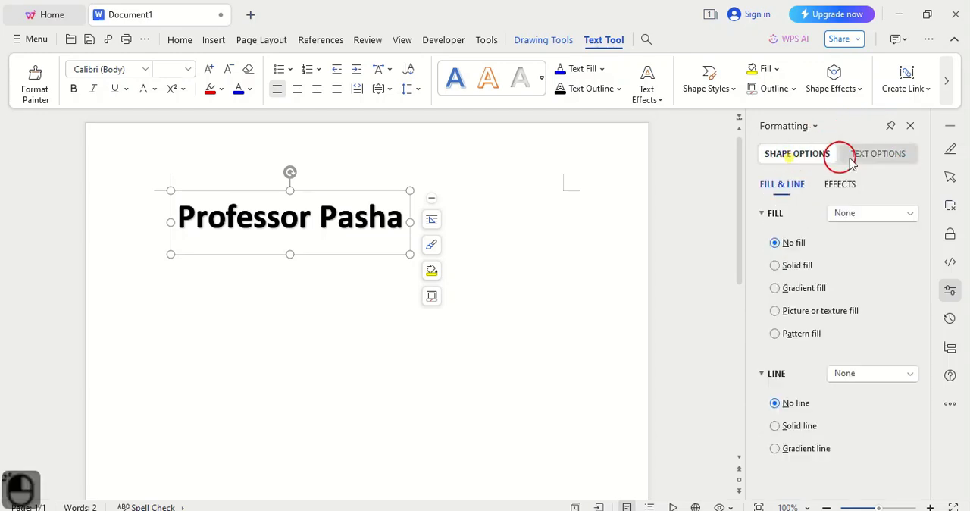
pyautogui.click(880, 154)
pyautogui.click(819, 155)
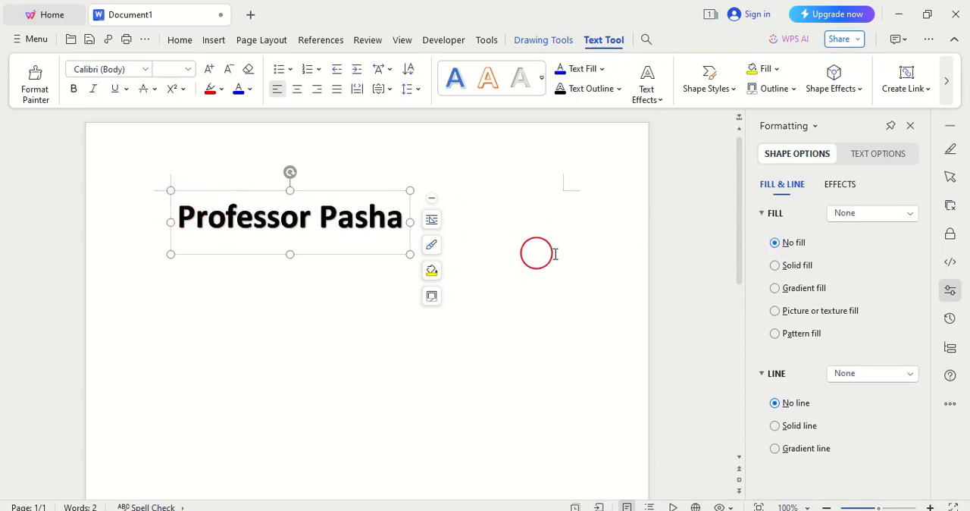
pyautogui.click(906, 216)
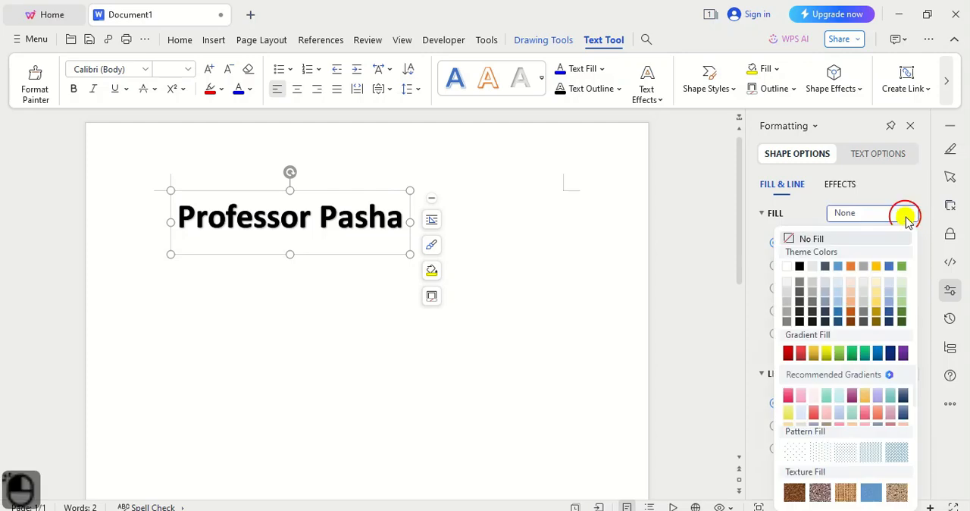
pyautogui.click(877, 267)
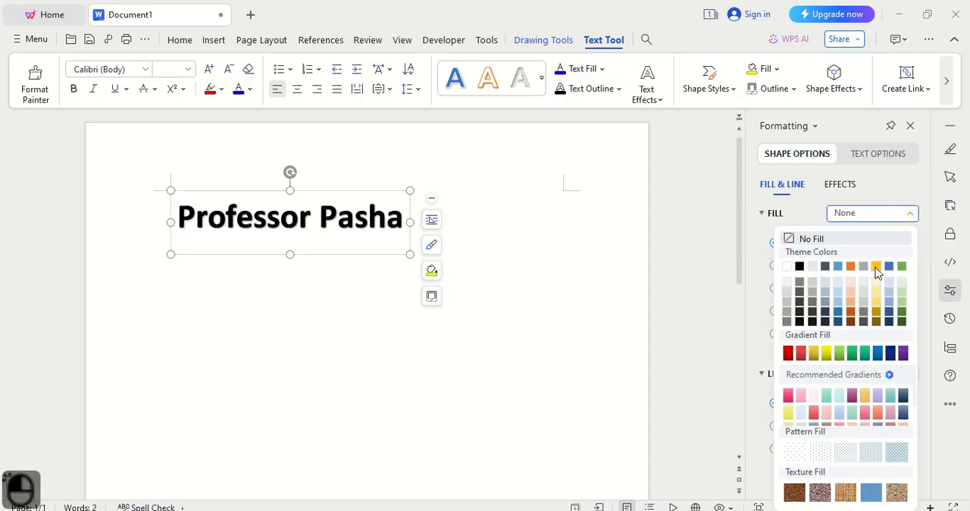
pyautogui.click(776, 289)
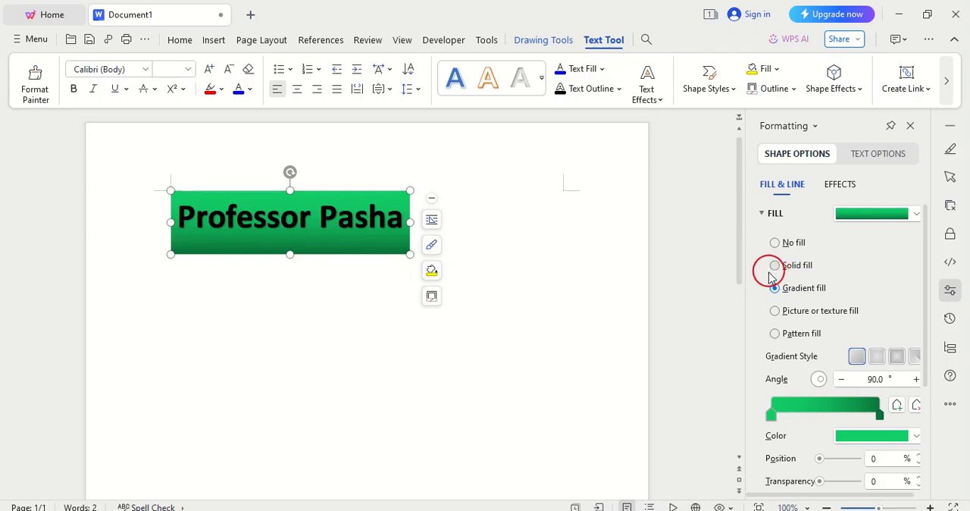
pyautogui.click(897, 356)
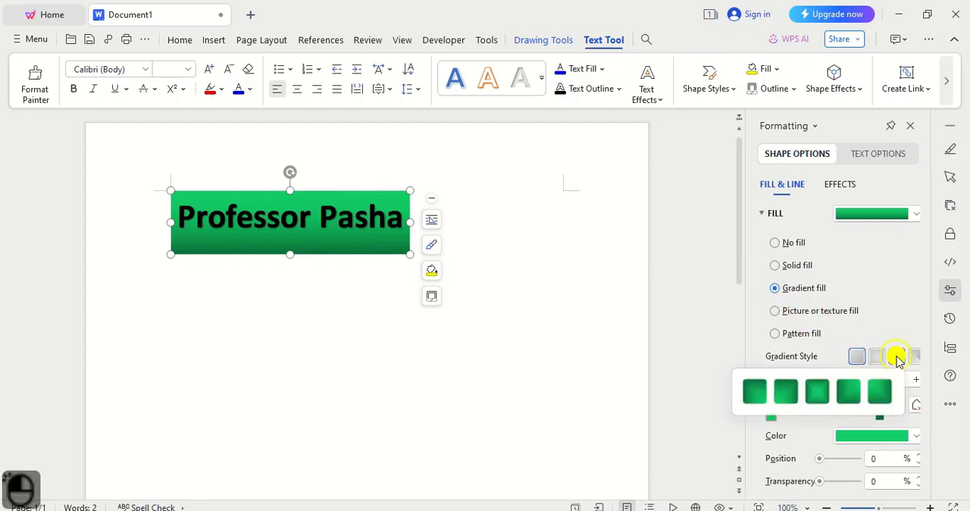
pyautogui.click(817, 392)
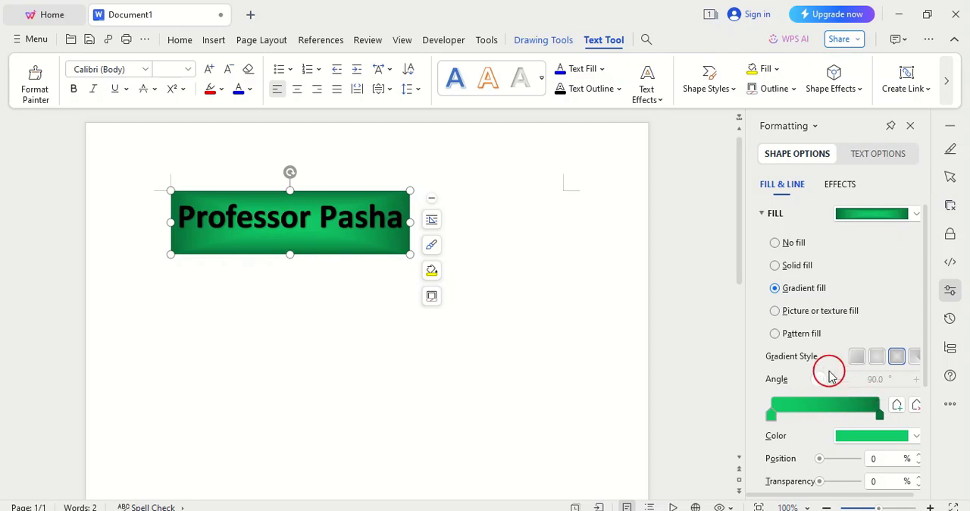
# - Set the brightness of the light green gradient stop in the WordArt frame's fill to 9%
pyautogui.scroll(-1, 779, 321)
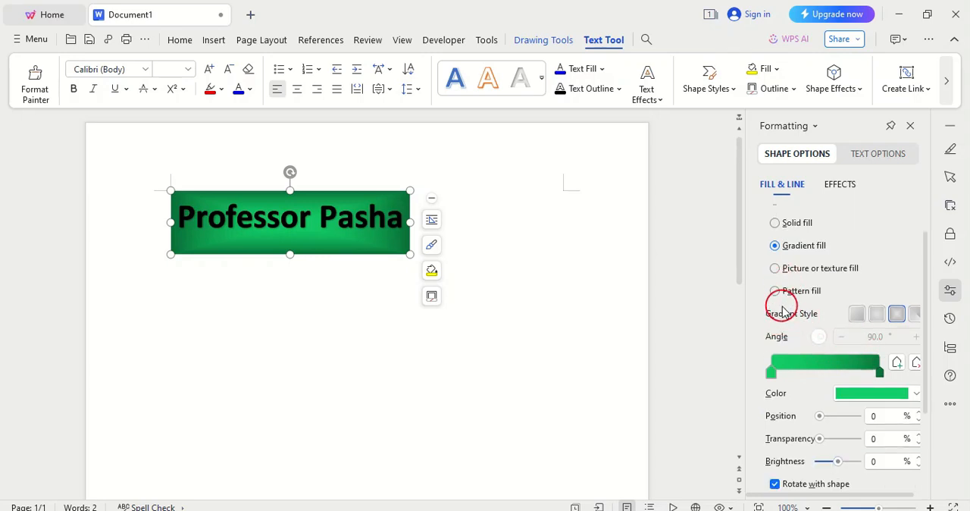
pyautogui.scroll(1, 782, 301)
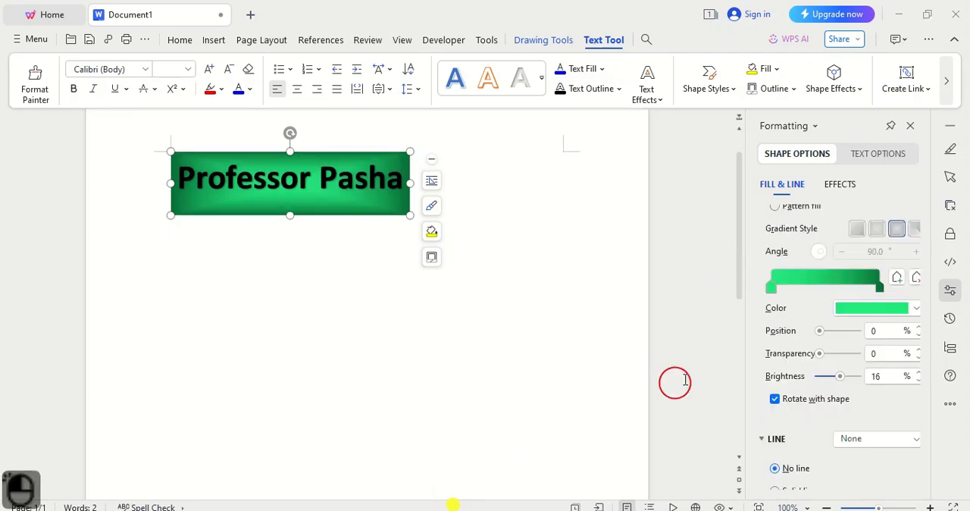
pyautogui.scroll(2, 818, 289)
pyautogui.scroll(-1, 830, 324)
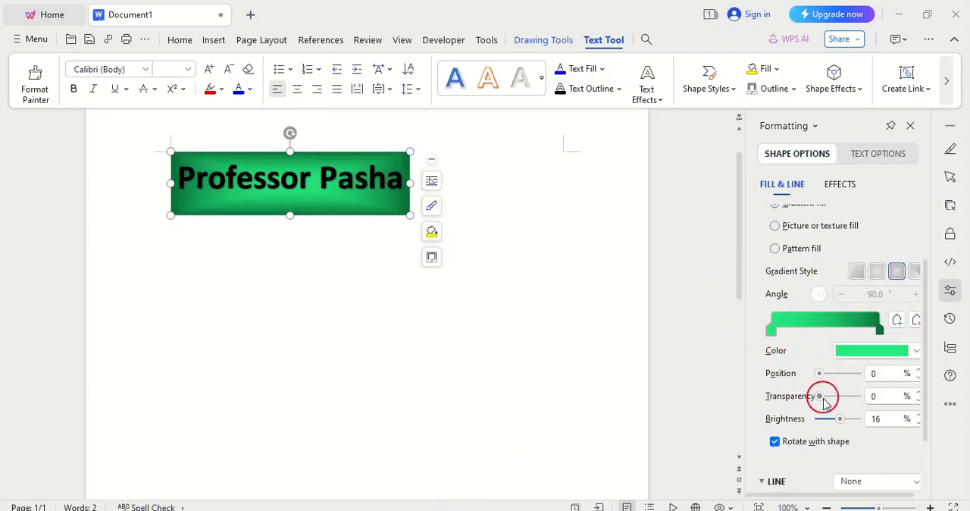
pyautogui.moveTo(839, 419)
pyautogui.mouseDown()
pyautogui.moveTo(850, 423)
pyautogui.moveTo(823, 423)
pyautogui.moveTo(840, 423)
pyautogui.mouseUp()
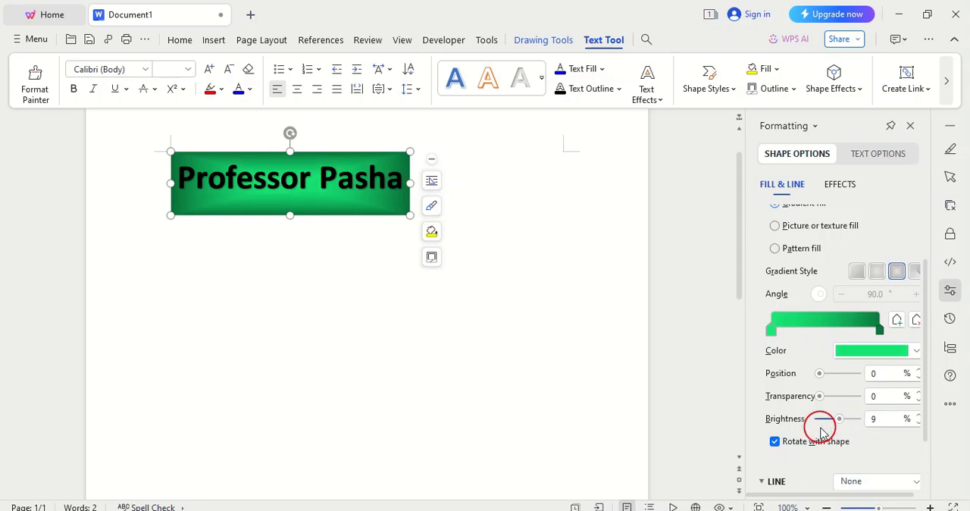
pyautogui.scroll(-2, 821, 431)
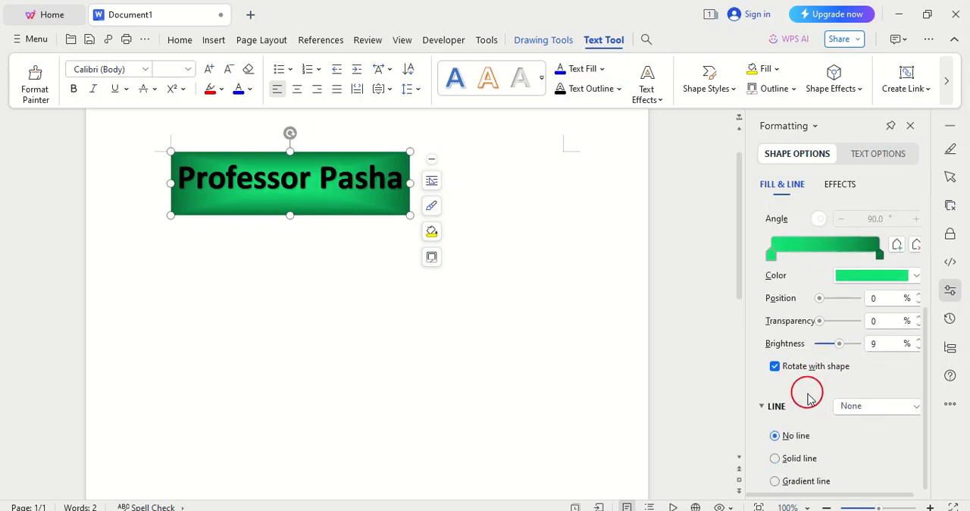
# - Collapse the fill settings and give the WordArt frame the thick solid preset line
pyautogui.scroll(4, 808, 396)
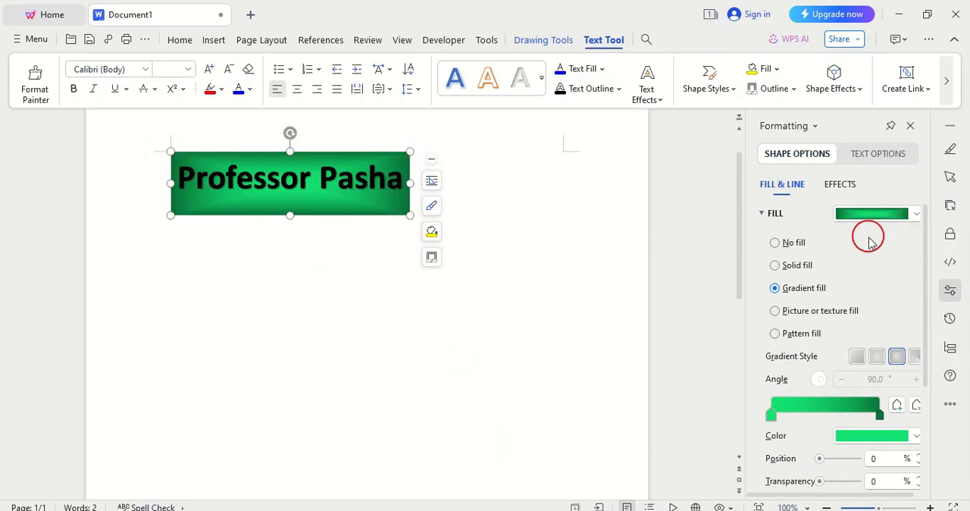
pyautogui.scroll(-1, 883, 370)
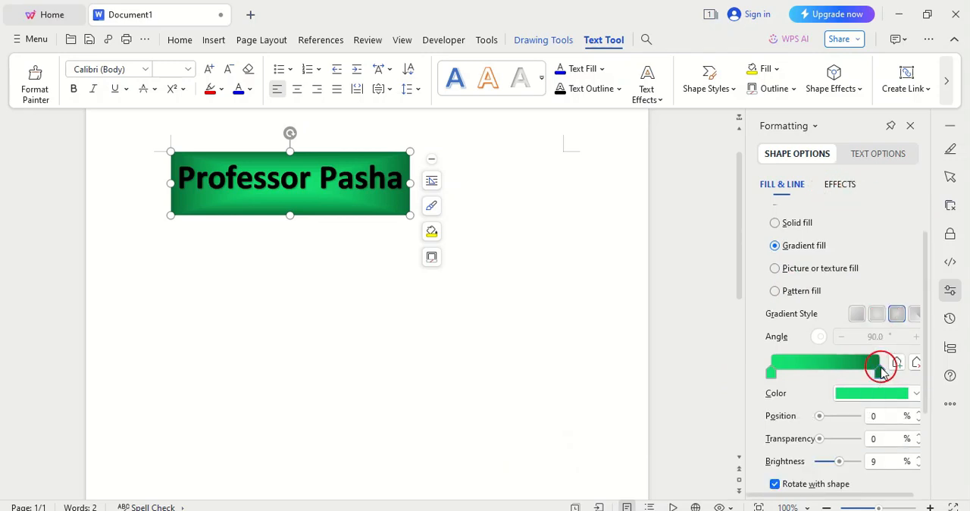
pyautogui.scroll(1, 776, 269)
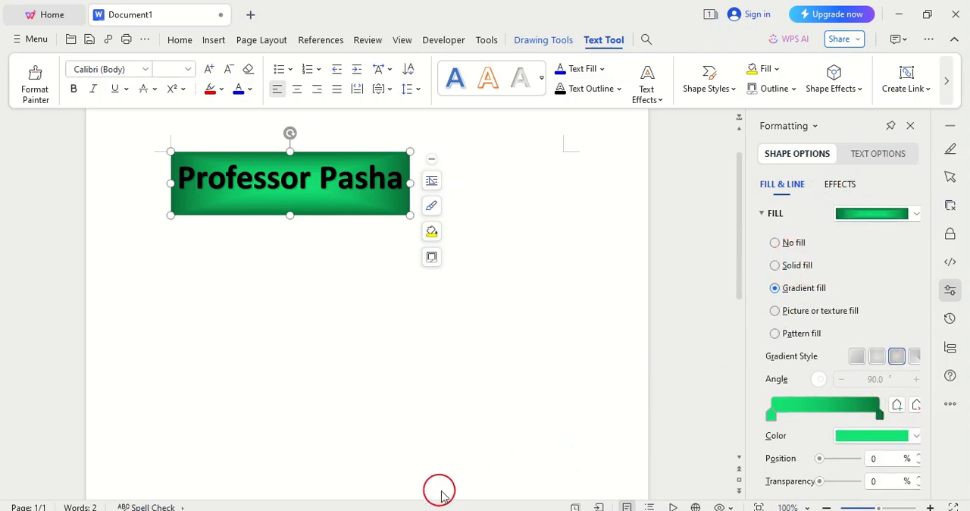
pyautogui.scroll(-1, 443, 495)
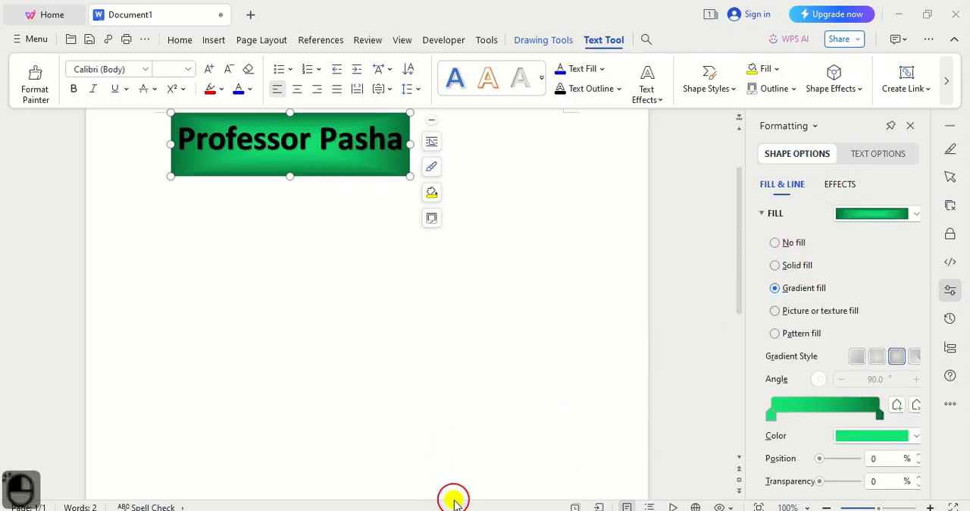
pyautogui.click(762, 215)
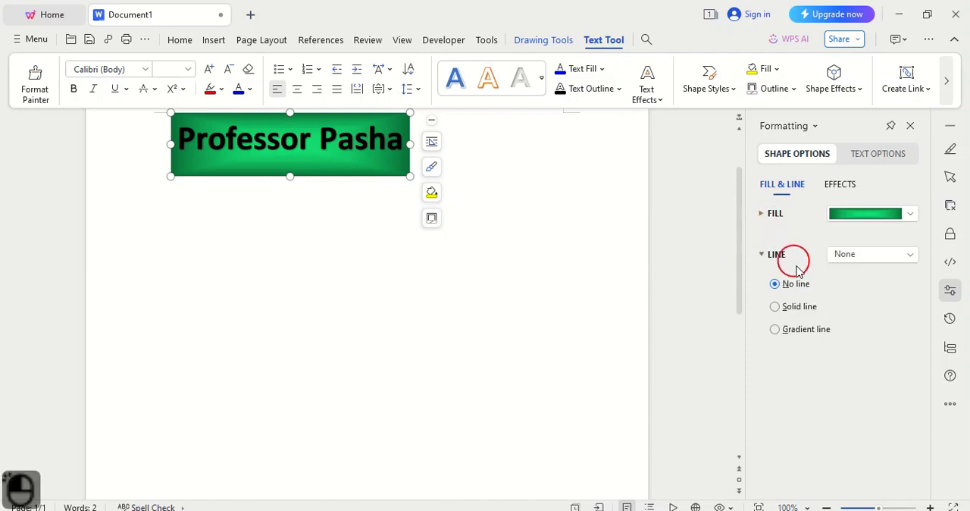
pyautogui.click(912, 255)
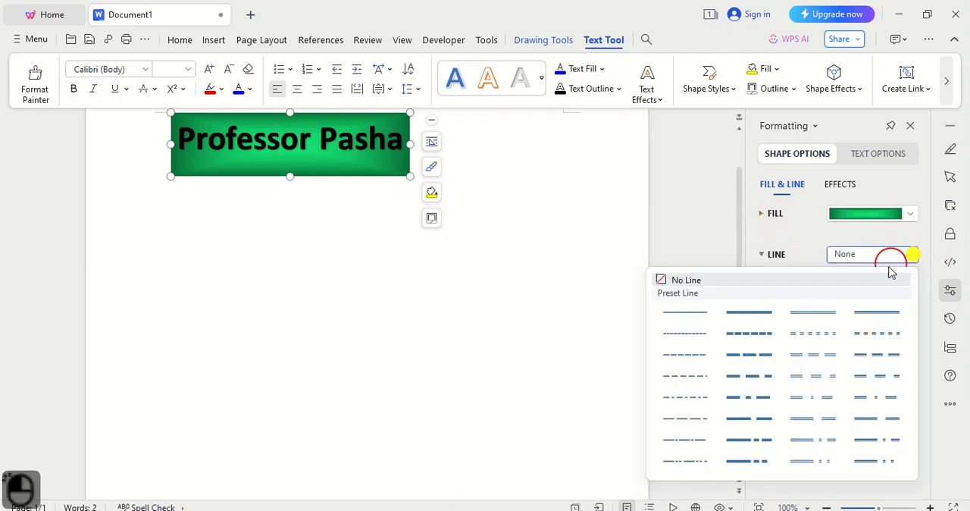
pyautogui.click(754, 311)
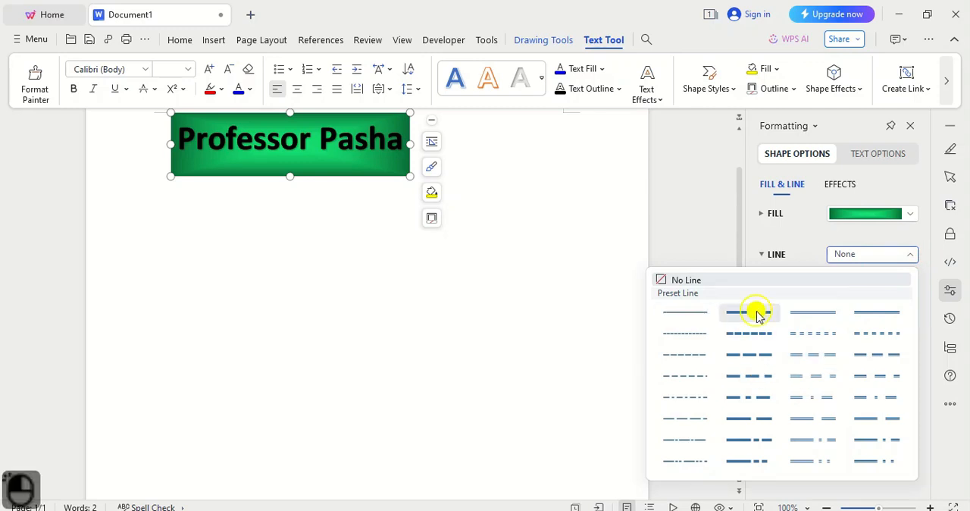
# - Change the colour of the WordArt frame's solid outline to black
pyautogui.scroll(2, 348, 196)
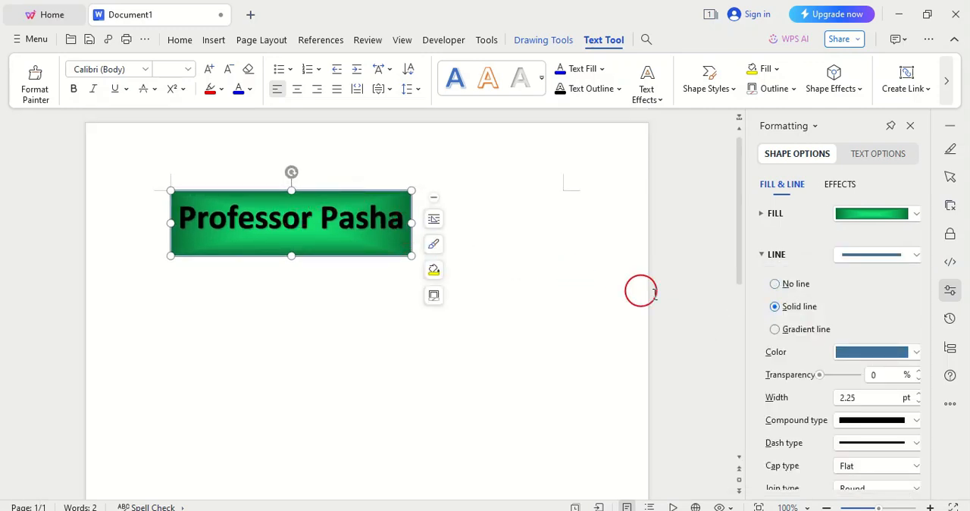
pyautogui.click(916, 353)
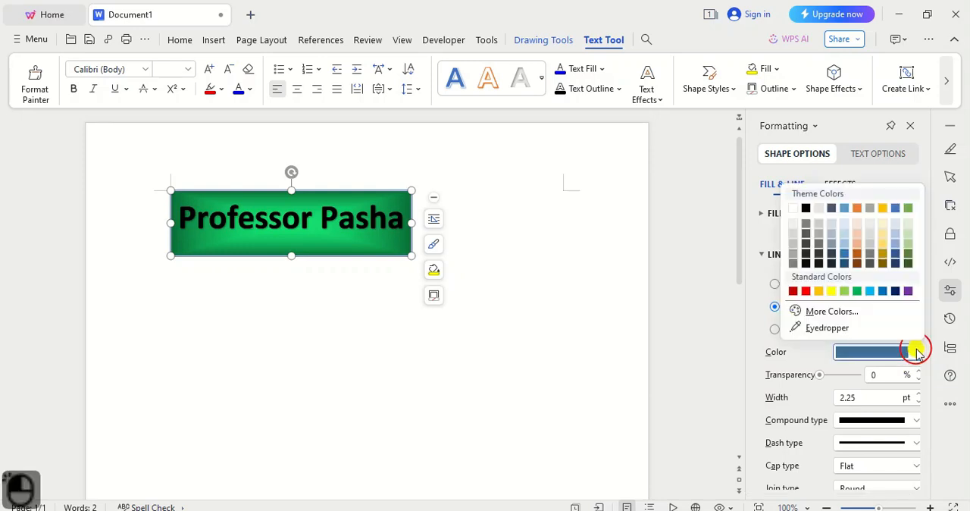
pyautogui.click(806, 208)
pyautogui.click(780, 307)
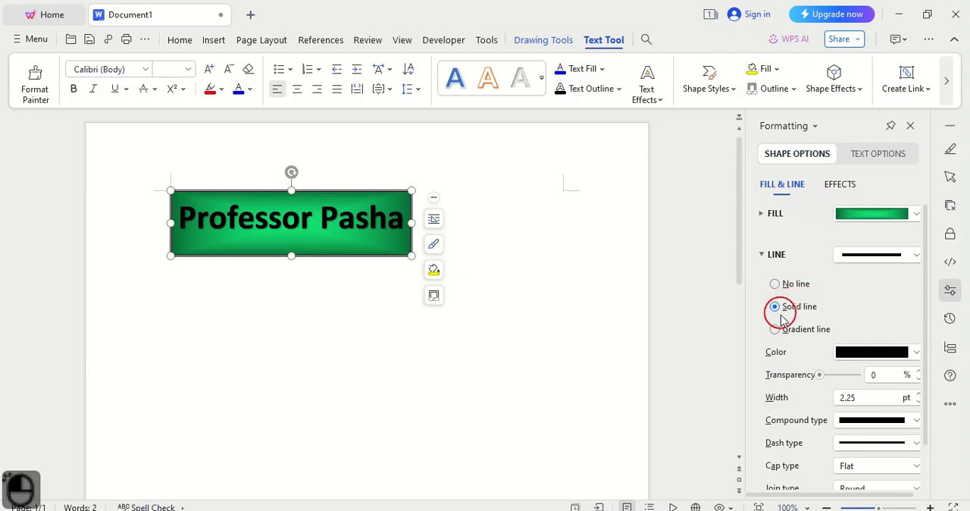
pyautogui.scroll(-1, 780, 307)
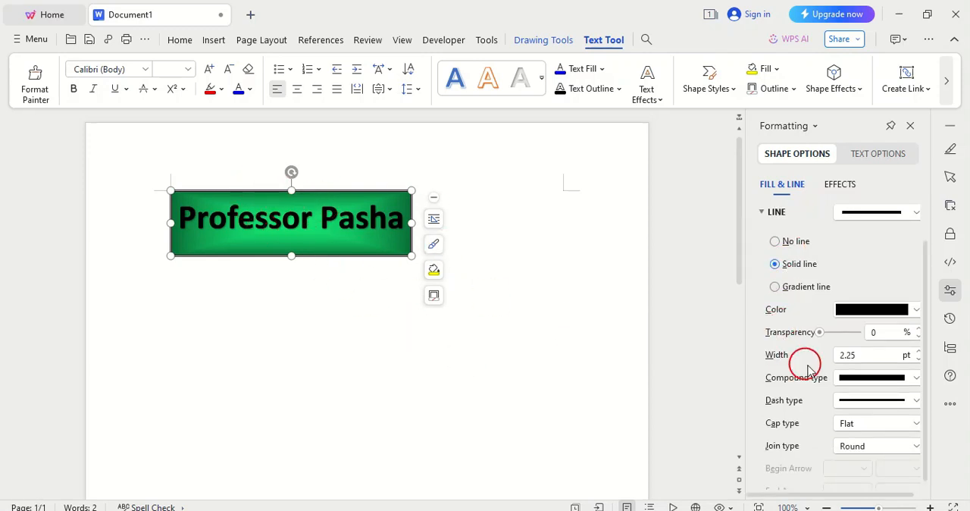
pyautogui.scroll(-1, 758, 365)
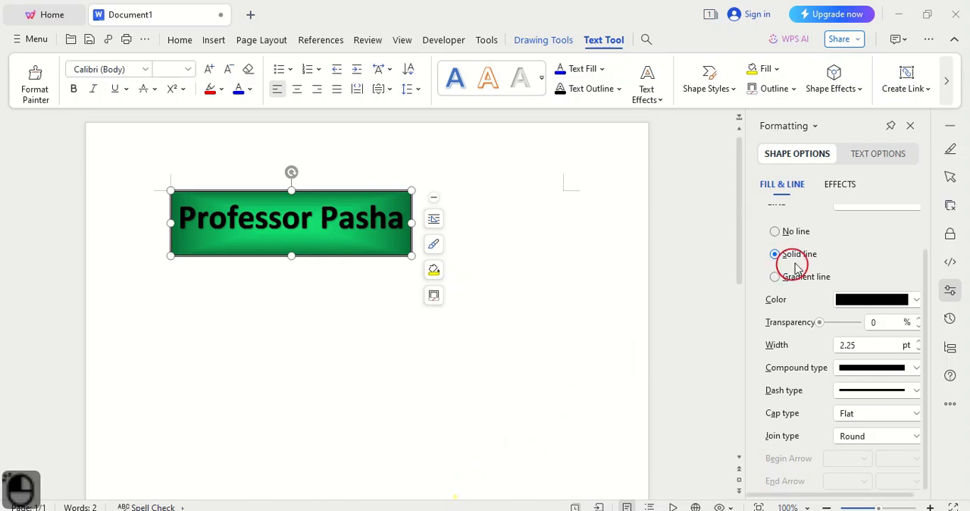
# - Examine the WordArt's text options, including reflection, glow, 3-D format, the shadow presets and the text box settings
pyautogui.click(883, 158)
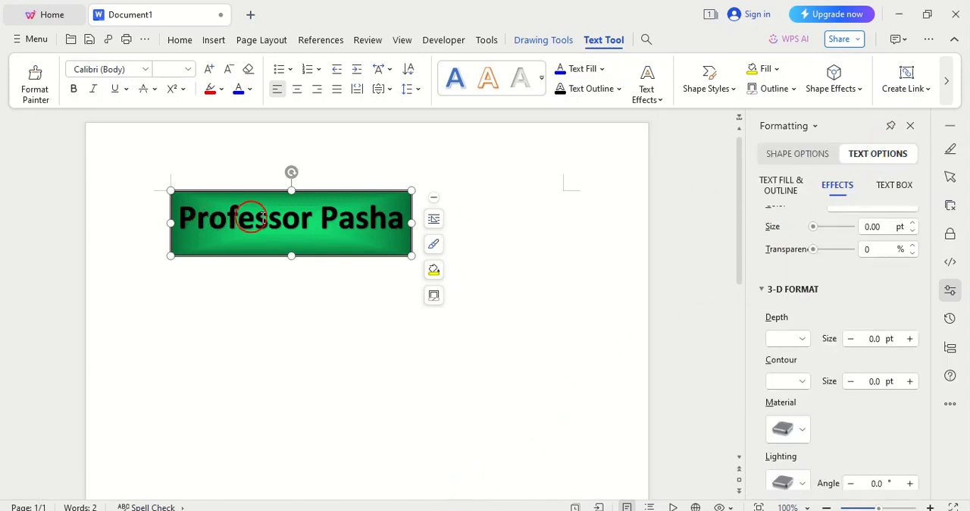
pyautogui.scroll(3, 851, 265)
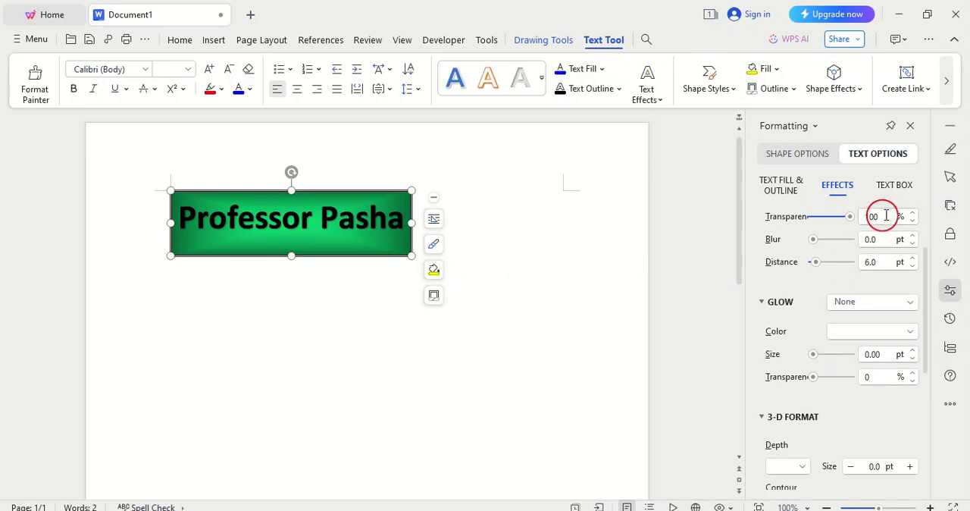
pyautogui.scroll(-1, 824, 304)
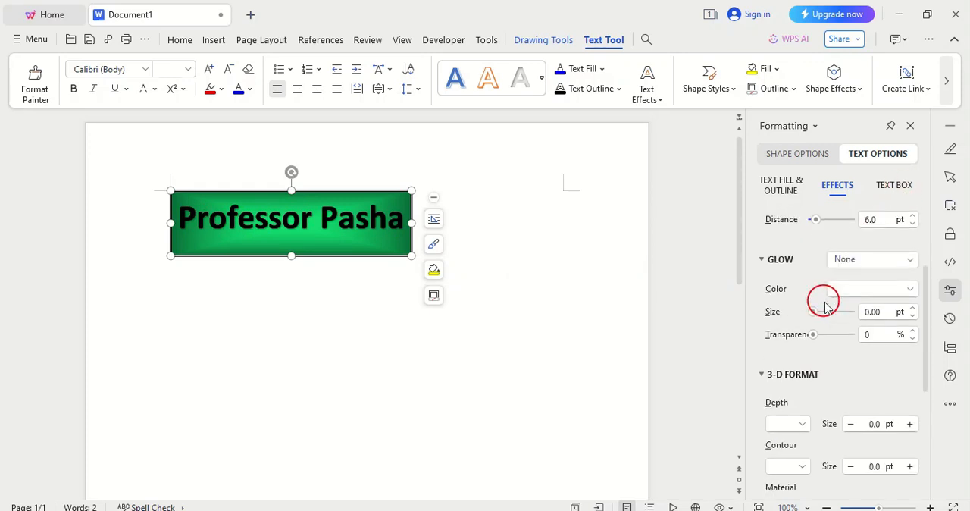
pyautogui.scroll(2, 826, 303)
pyautogui.doubleClick(883, 237)
pyautogui.scroll(1, 920, 243)
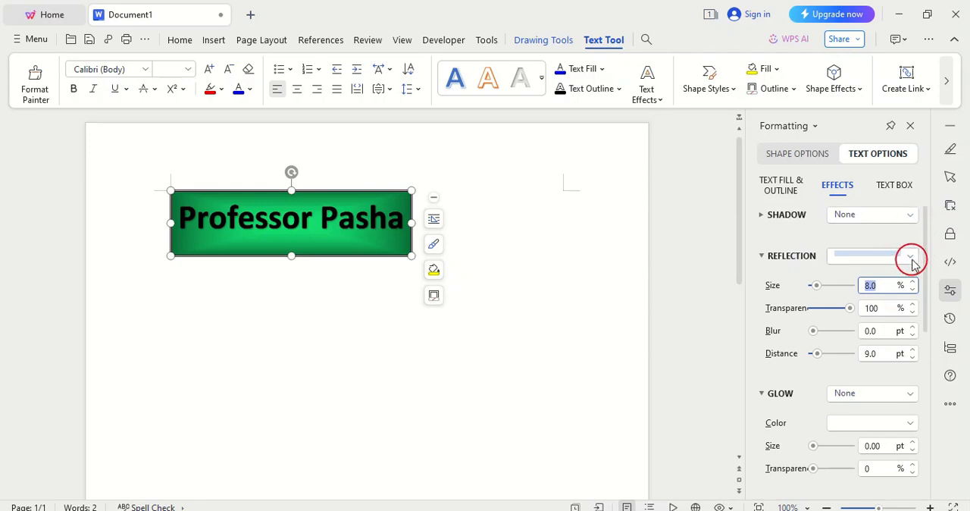
pyautogui.click(912, 215)
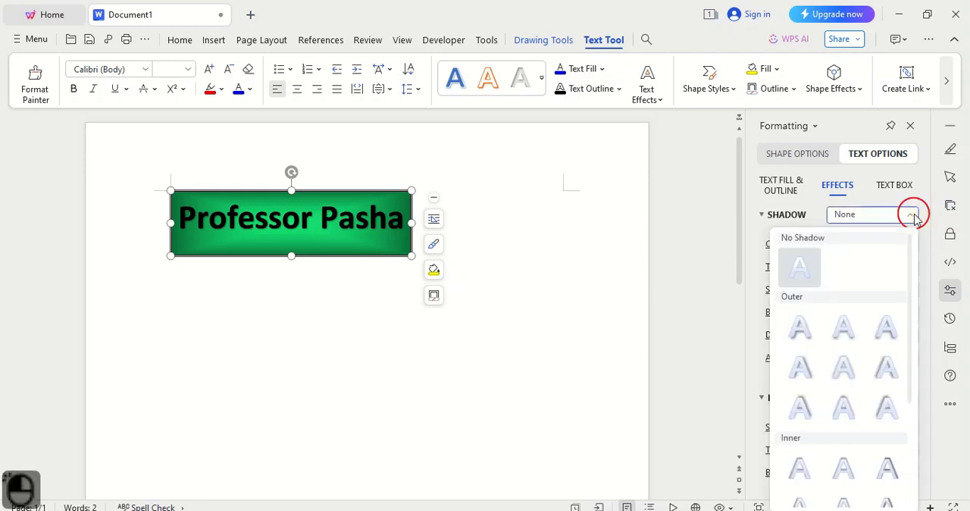
pyautogui.click(914, 215)
pyautogui.click(898, 191)
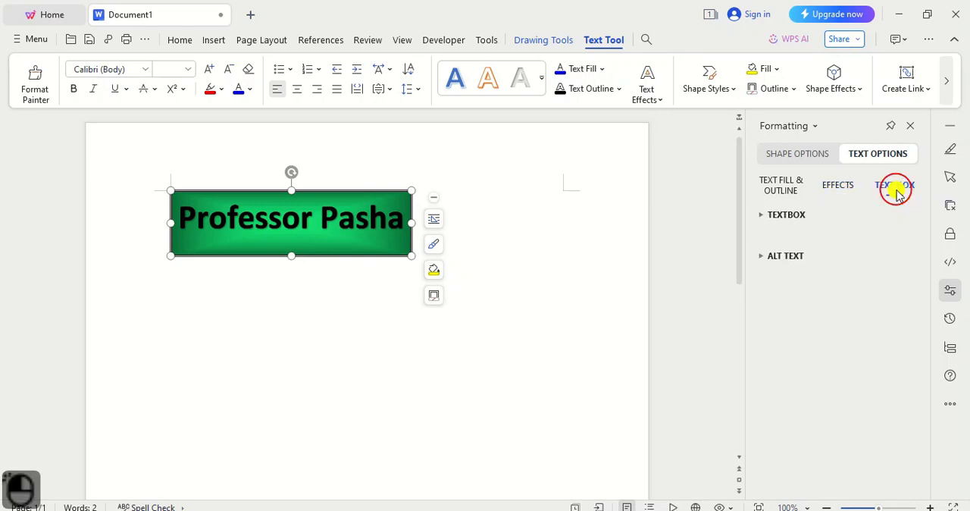
pyautogui.click(846, 190)
# - Give the WordArt's text a solid fill in a dark blue-gray theme colour
pyautogui.click(791, 195)
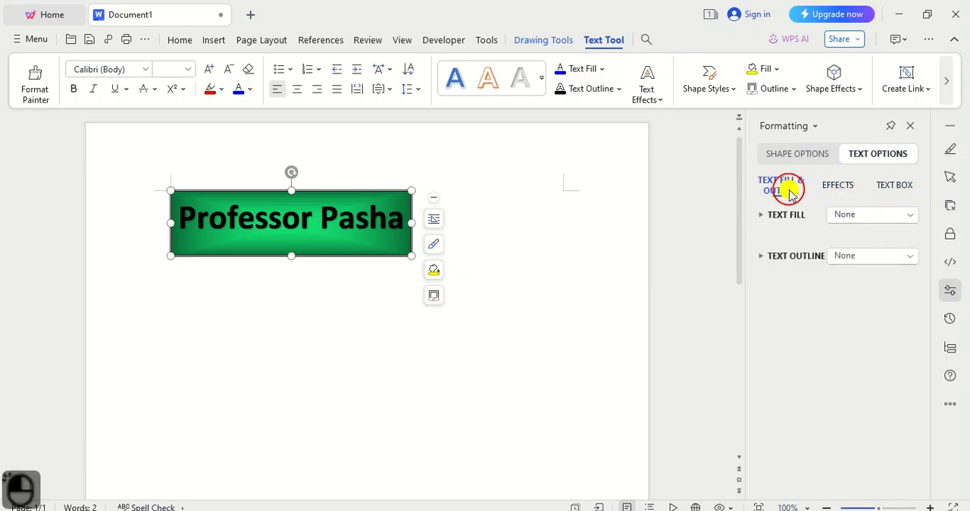
pyautogui.click(909, 216)
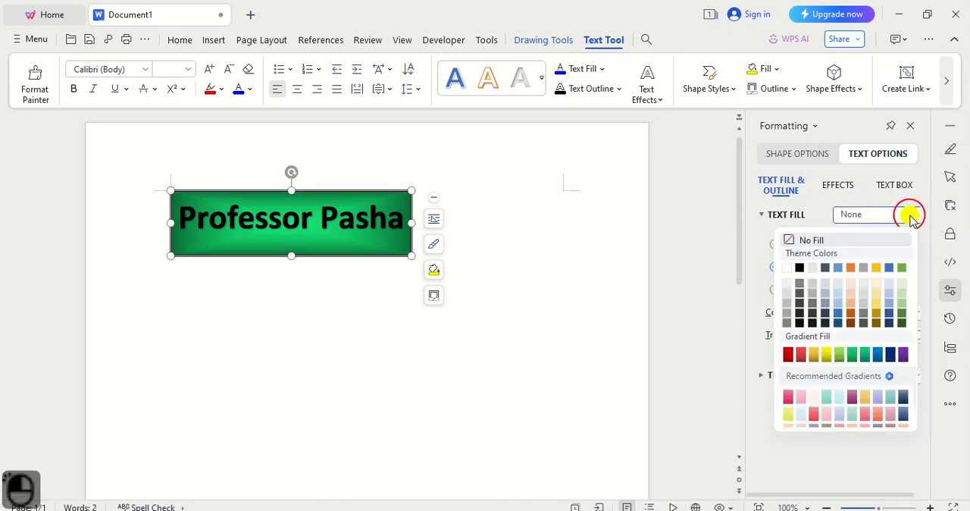
pyautogui.click(827, 313)
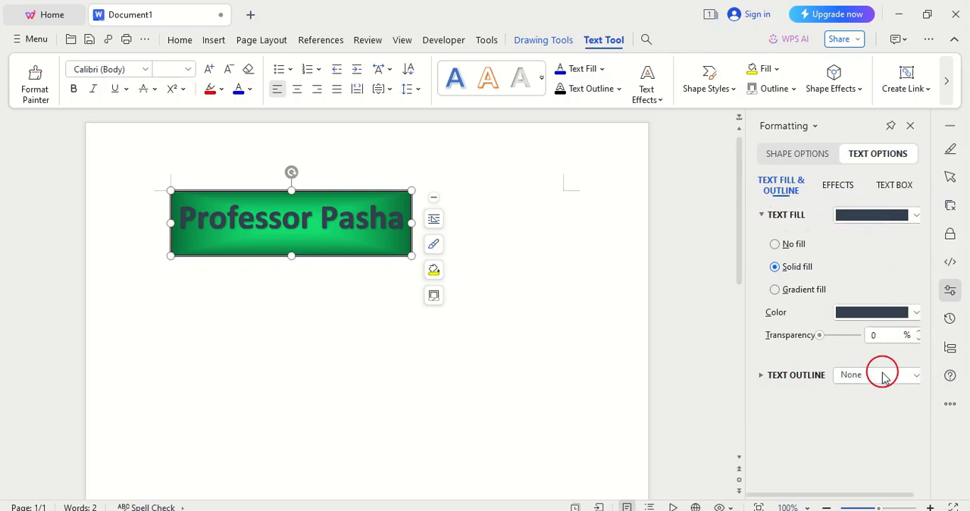
# - Outline the first WordArt's text with the thin single solid preset line and review the outline's join type options
pyautogui.click(918, 382)
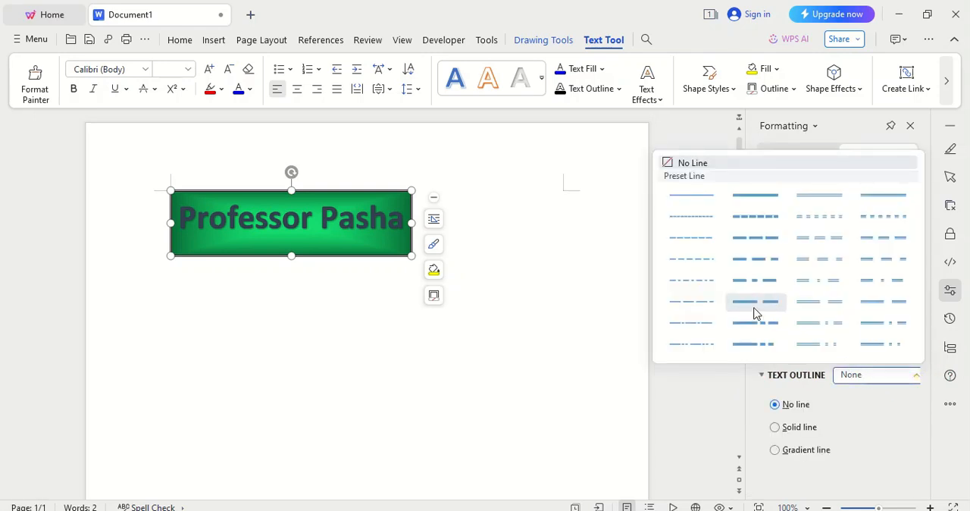
pyautogui.click(702, 199)
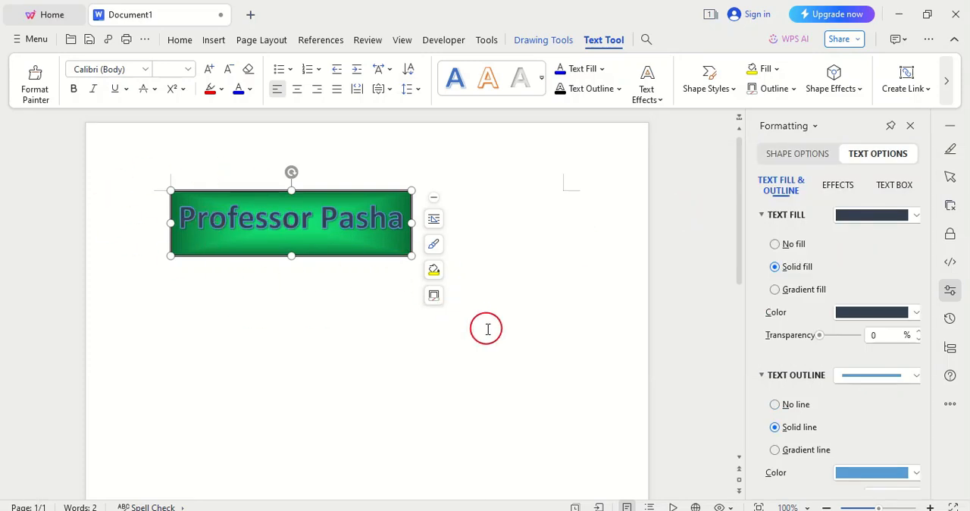
pyautogui.scroll(-4, 821, 288)
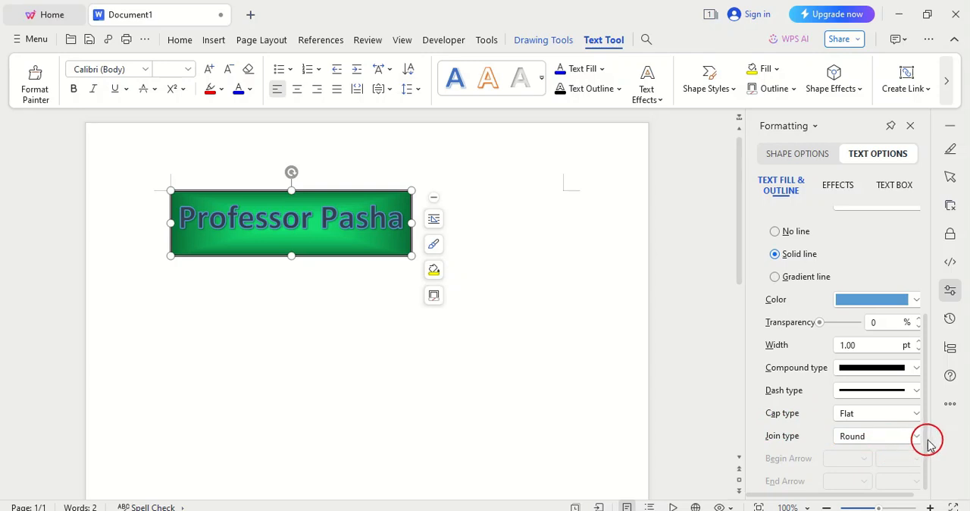
pyautogui.scroll(2, 841, 266)
pyautogui.scroll(-2, 838, 258)
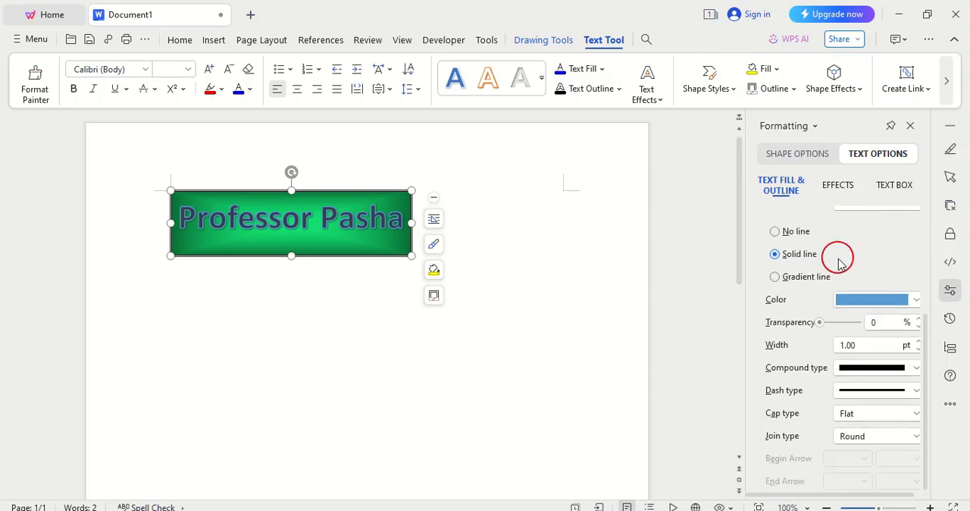
pyautogui.click(917, 439)
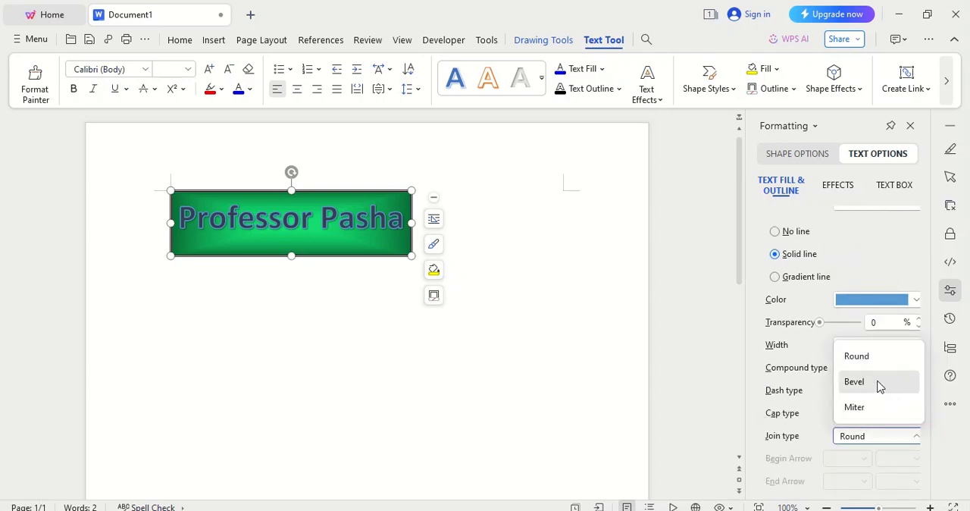
pyautogui.click(915, 440)
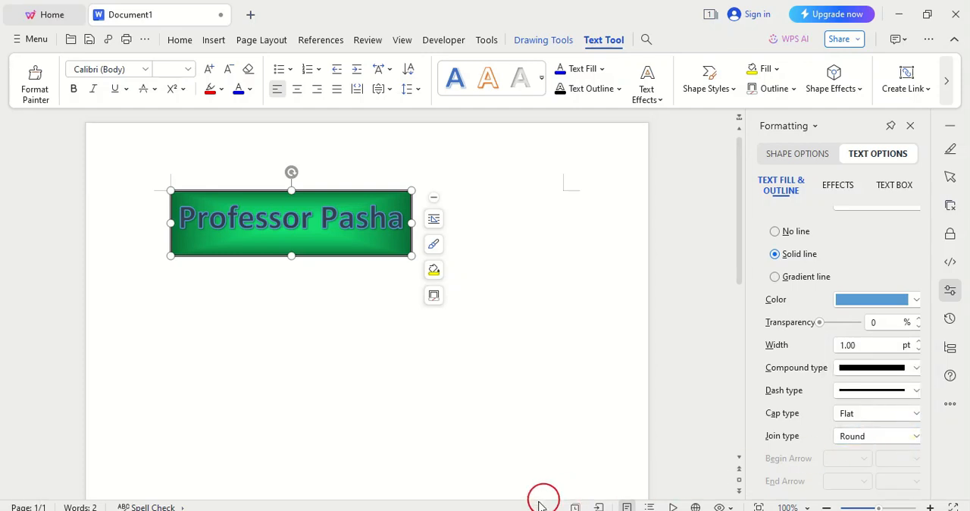
pyautogui.click(226, 299)
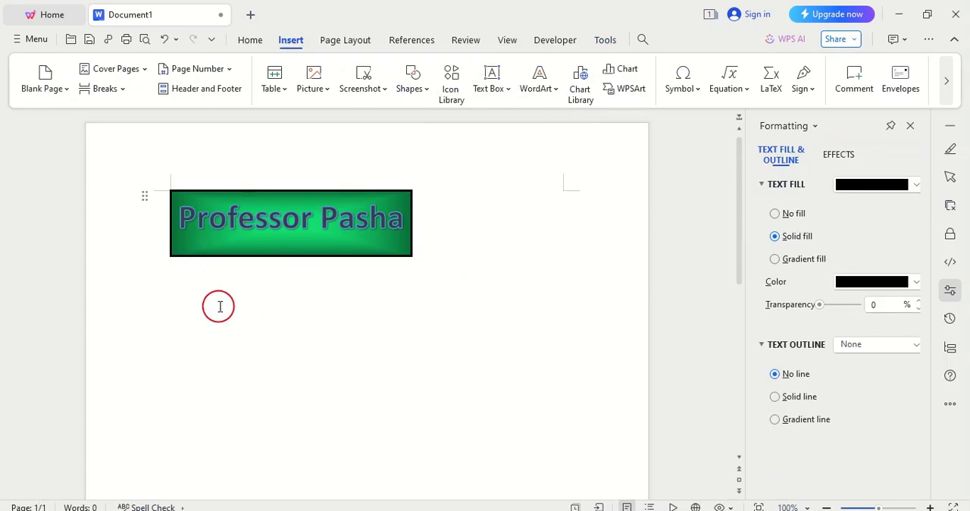
# - Insert a second WordArt in the light gray preset style and place it directly below the green framed one
pyautogui.click(561, 94)
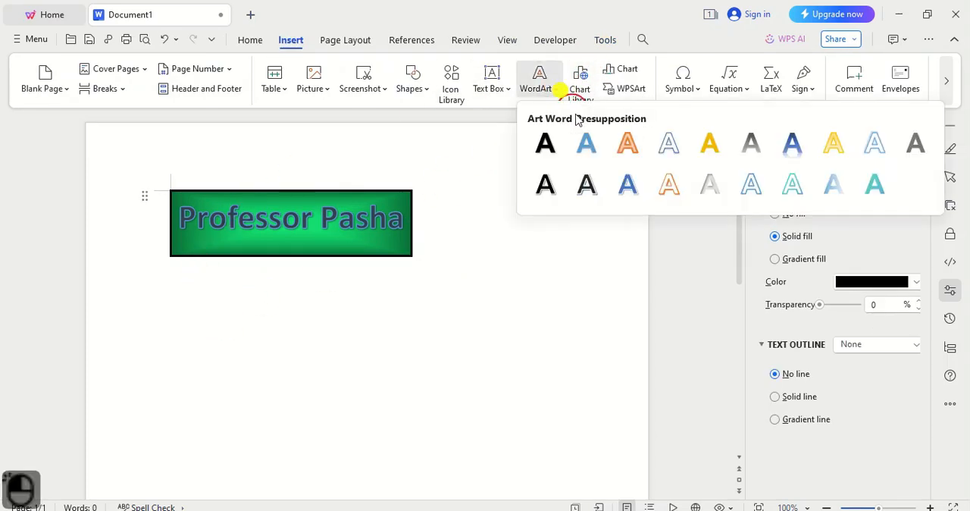
pyautogui.click(702, 186)
pyautogui.click(215, 201)
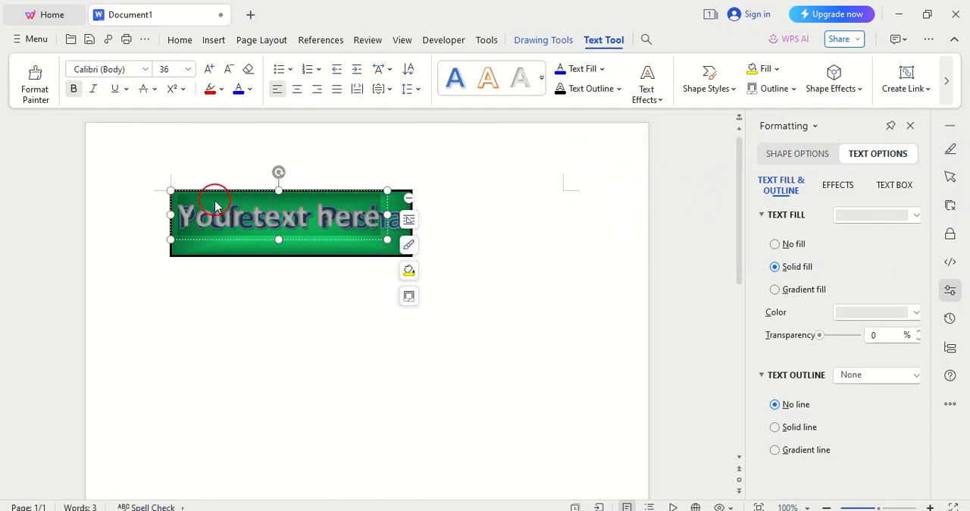
pyautogui.moveTo(178, 193); pyautogui.dragTo(398, 298)
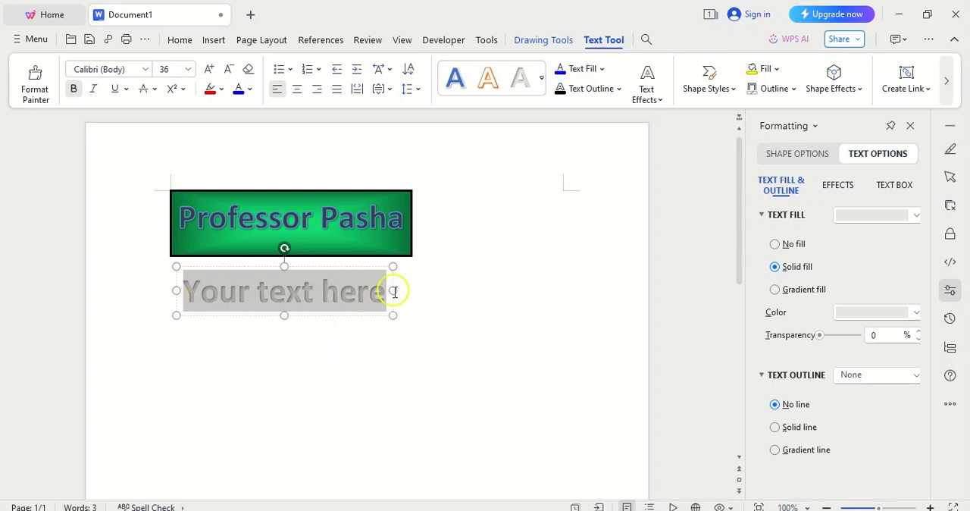
# - Replace the new WordArt's placeholder with the copied name and add the missing "a" to its second word
pyautogui.write('Professor Psha')
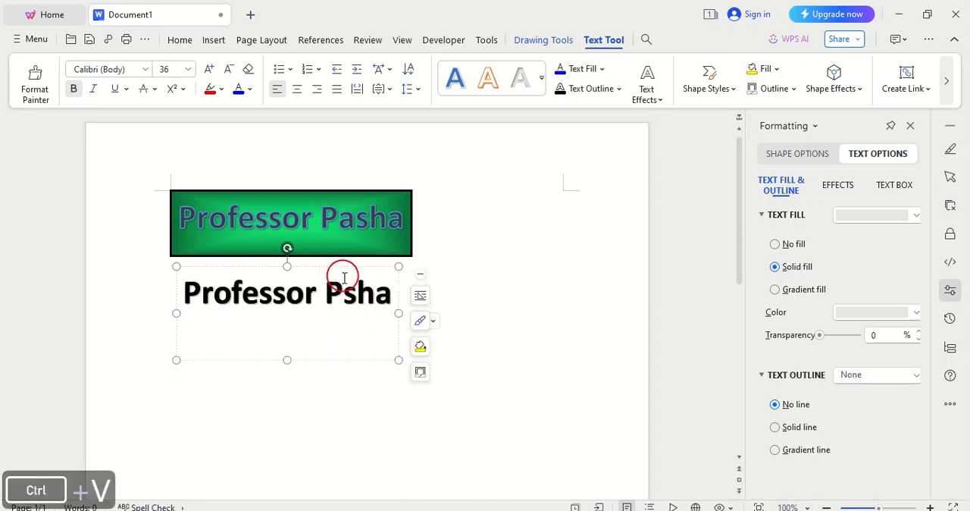
pyautogui.click(343, 289)
pyautogui.rightClick(342, 288)
pyautogui.write('a')
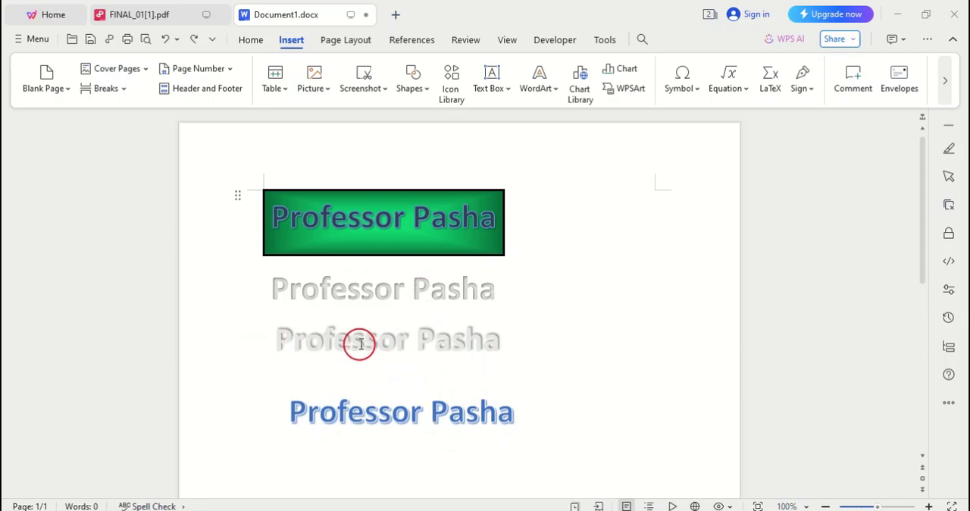
# - Apply the first reflection variation of the second row to the blue WordArt as a shape effect
pyautogui.click(553, 89)
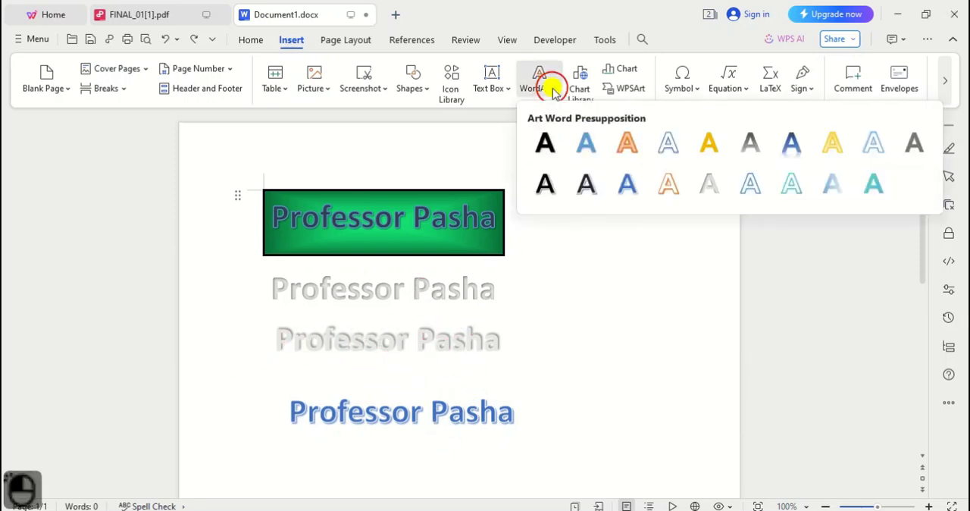
pyautogui.click(551, 90)
pyautogui.click(464, 414)
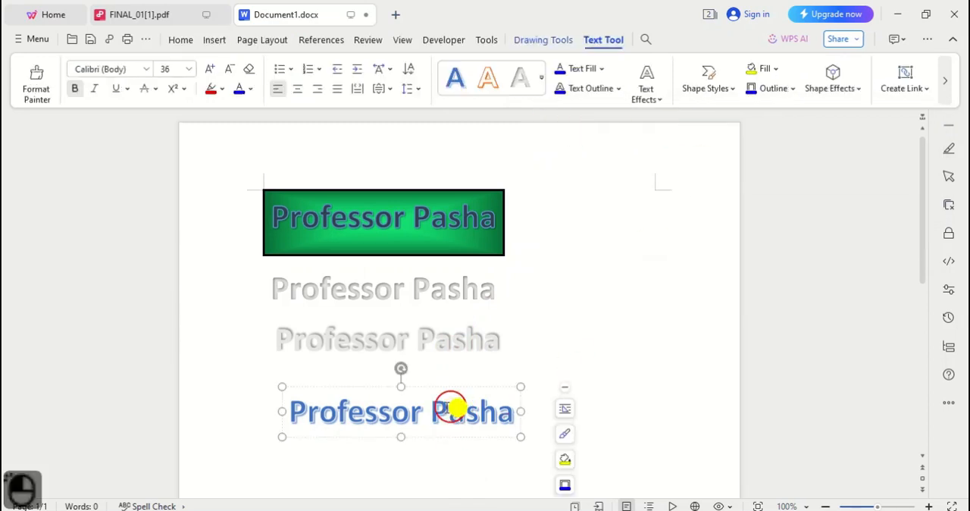
pyautogui.click(286, 386)
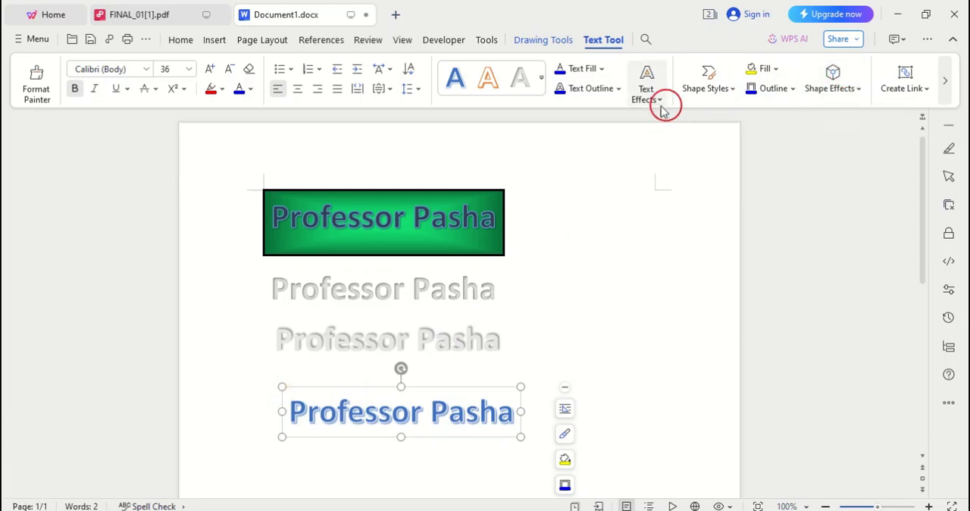
pyautogui.click(857, 89)
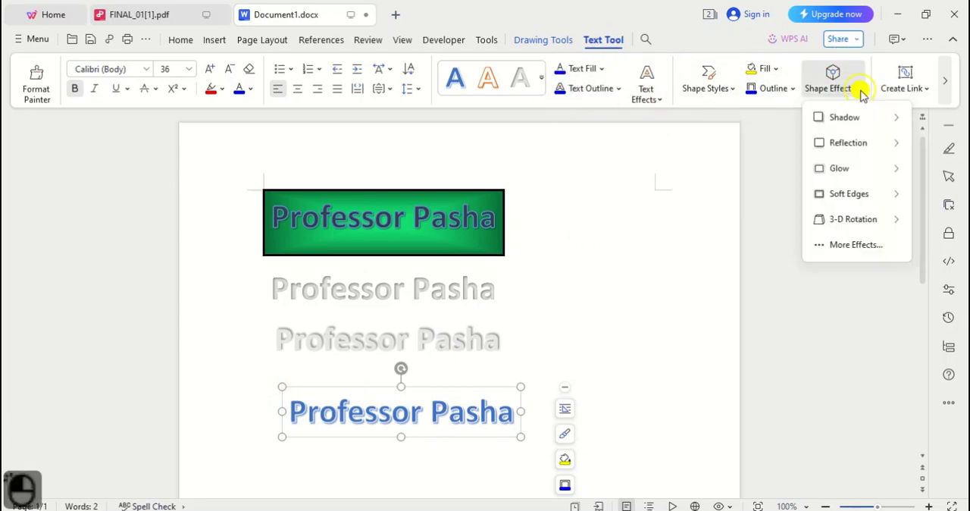
pyautogui.moveTo(854, 149)
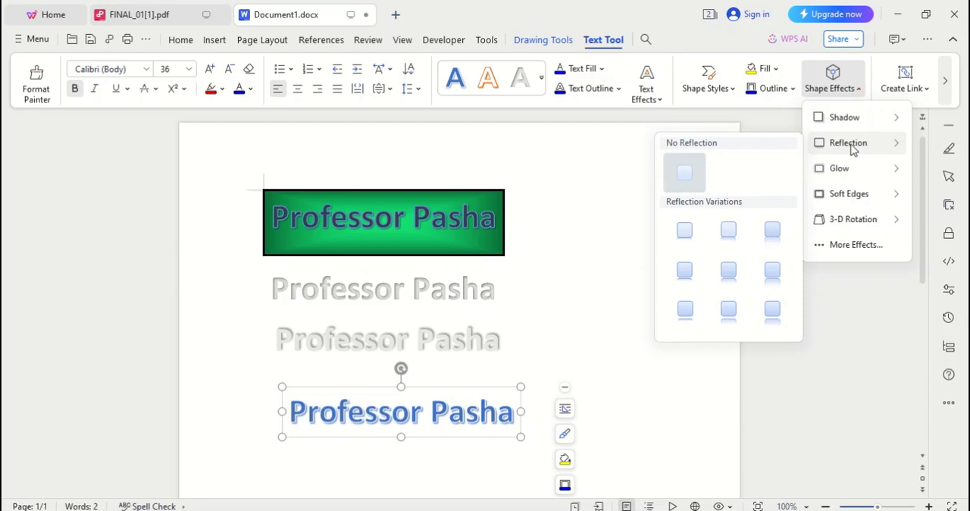
pyautogui.click(693, 268)
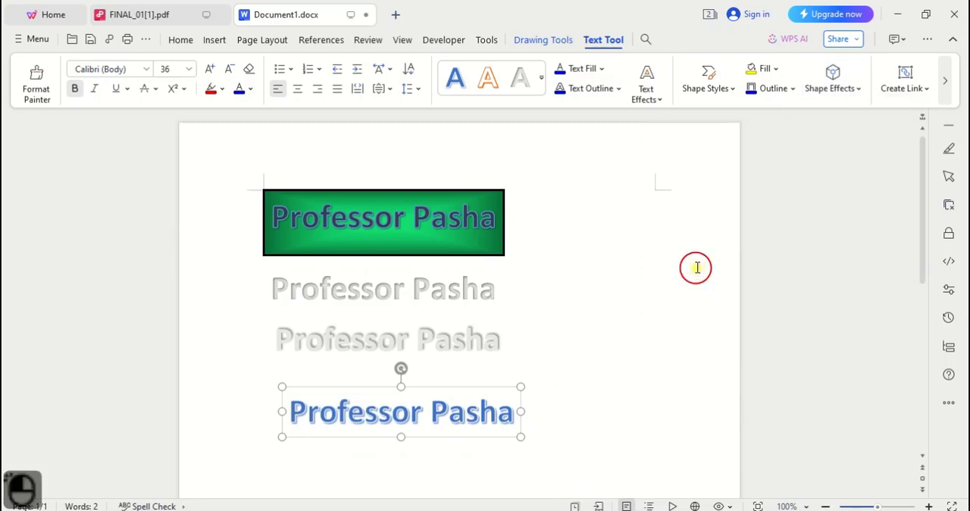
# - Apply the gold glow from the second row of glow variations to the blue WordArt as a shape effect
pyautogui.click(849, 88)
pyautogui.moveTo(843, 122)
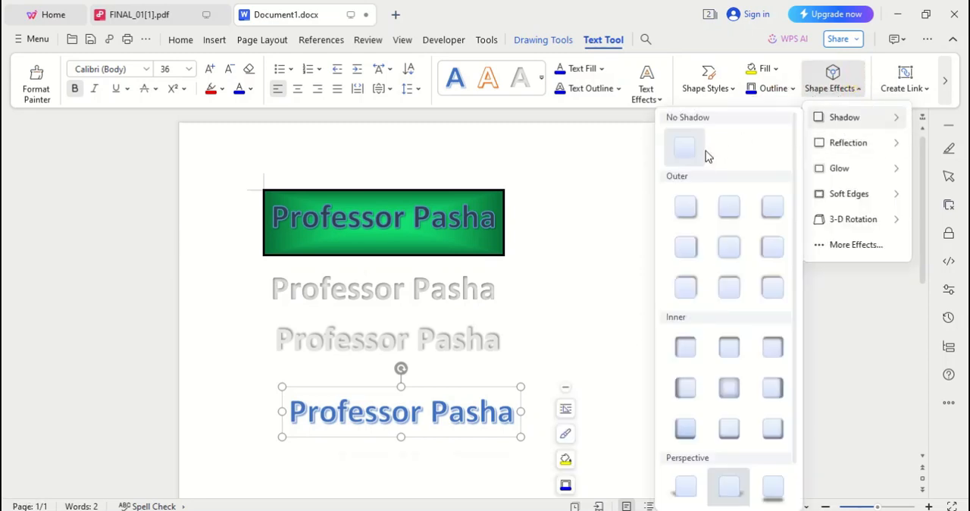
pyautogui.moveTo(819, 154)
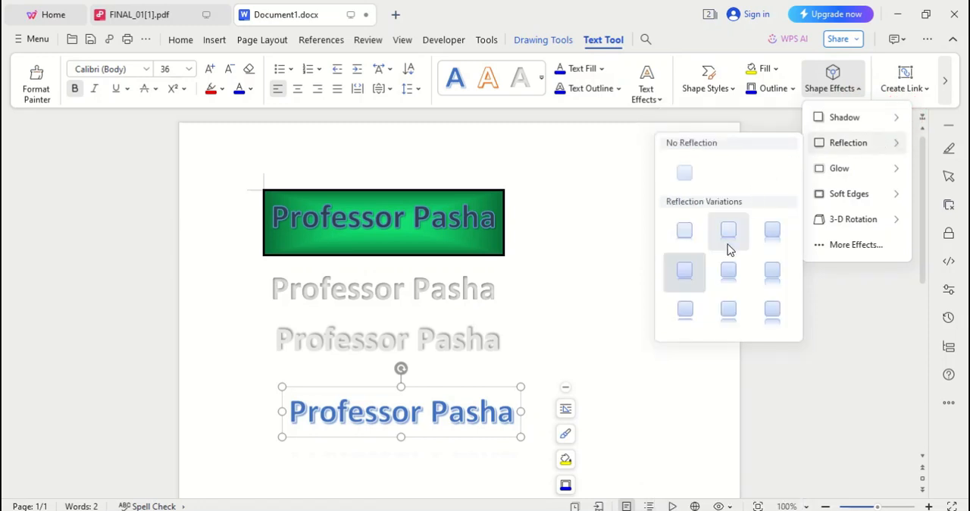
pyautogui.moveTo(855, 171)
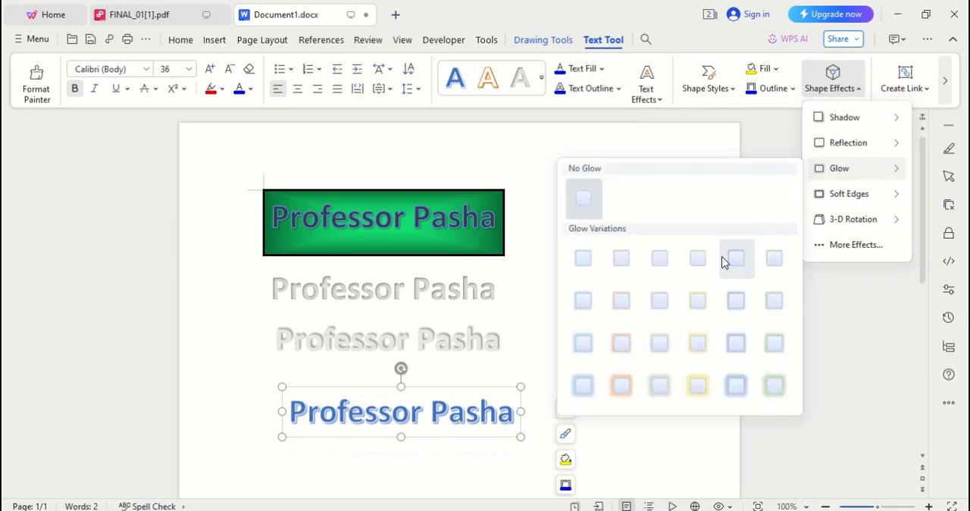
pyautogui.click(697, 300)
# - Try the Offset Bottom outer shadow on the blue WordArt
pyautogui.click(833, 85)
pyautogui.moveTo(838, 119)
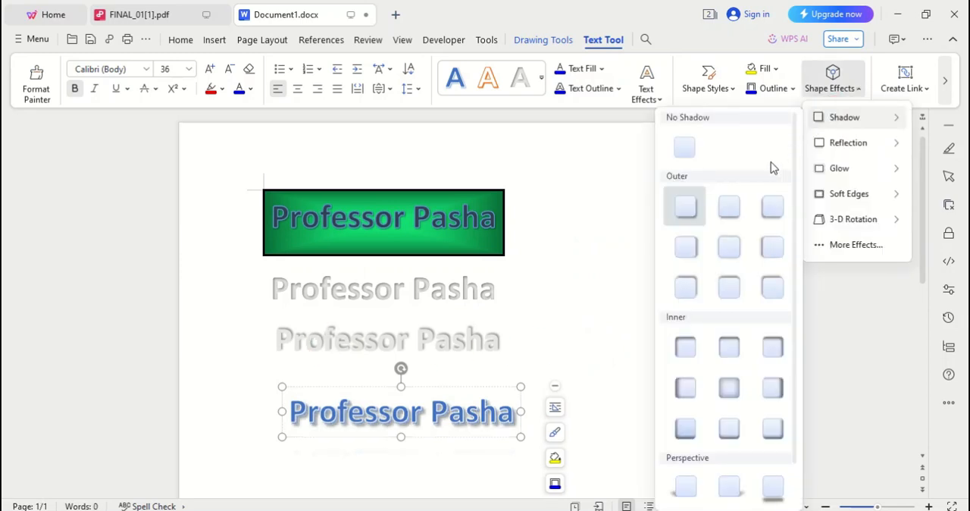
pyautogui.click(728, 207)
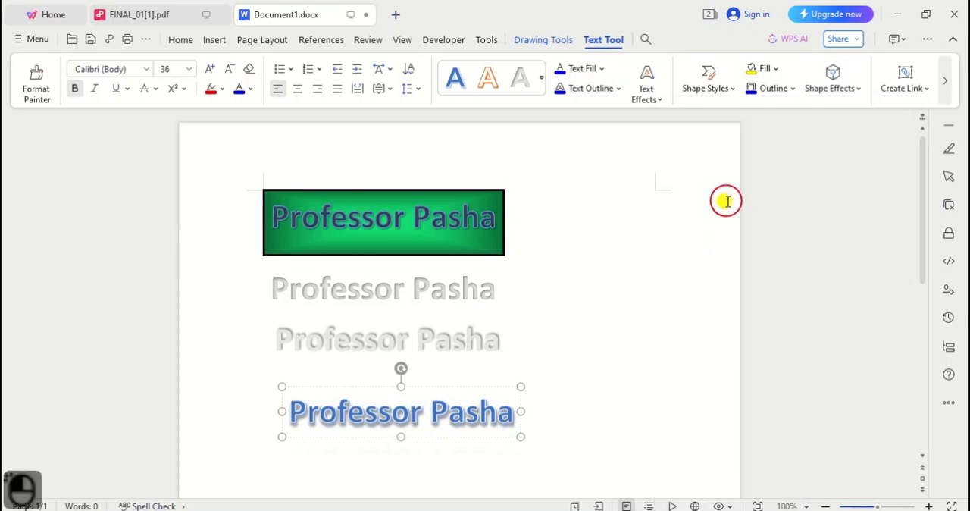
# - Give the blue WordArt the first outer shadow preset of the second row, which is offset to the right
pyautogui.click(840, 88)
pyautogui.moveTo(836, 144)
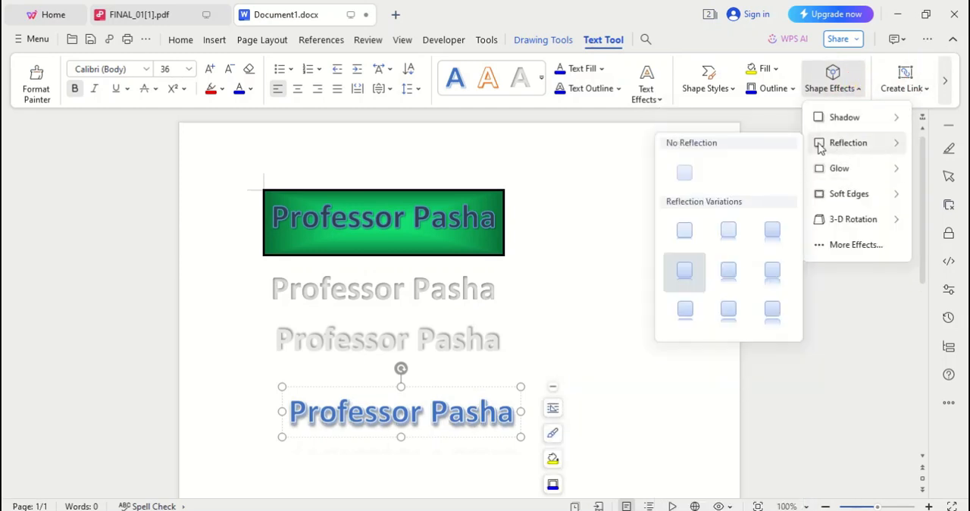
pyautogui.click(825, 113)
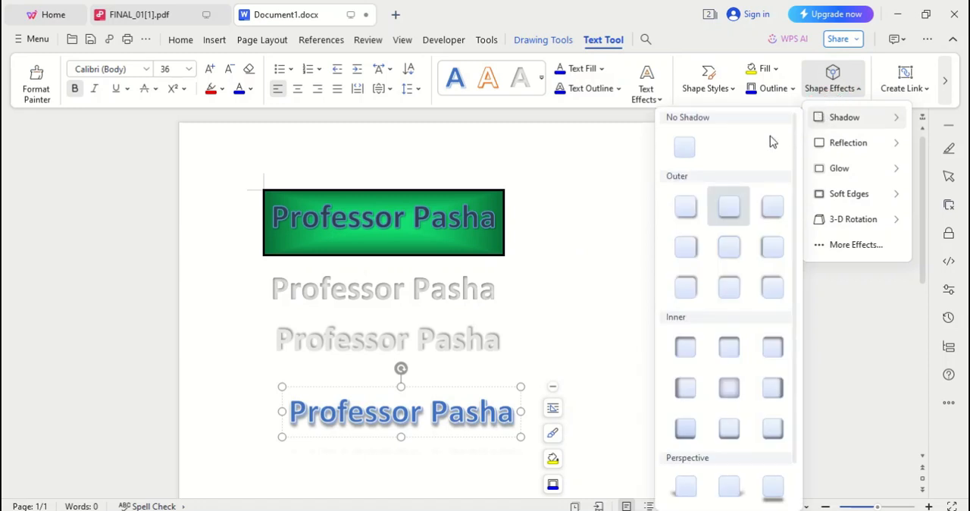
pyautogui.click(686, 245)
# - Rotate the blue WordArt in 3-D with the second Parallel preset of the first row and deselect it
pyautogui.click(860, 93)
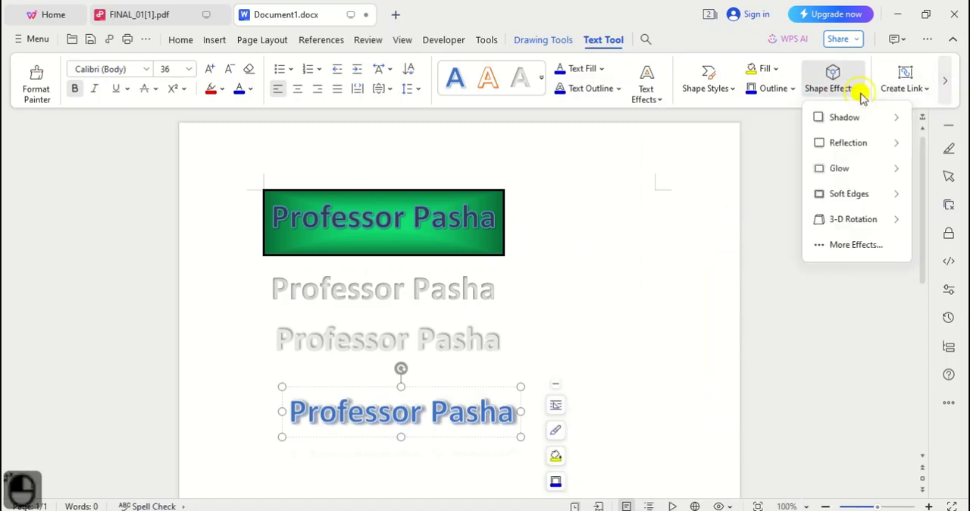
pyautogui.moveTo(859, 180)
pyautogui.moveTo(850, 220)
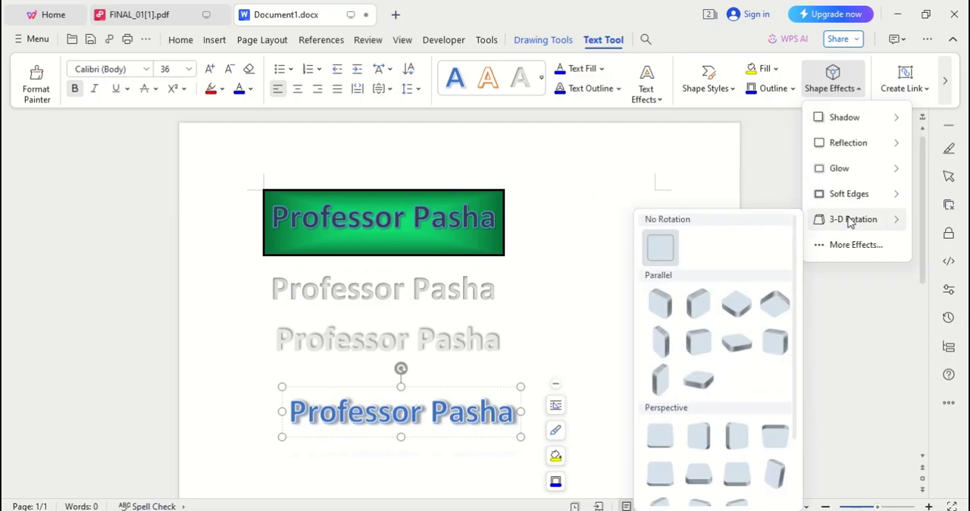
pyautogui.click(699, 303)
pyautogui.click(570, 322)
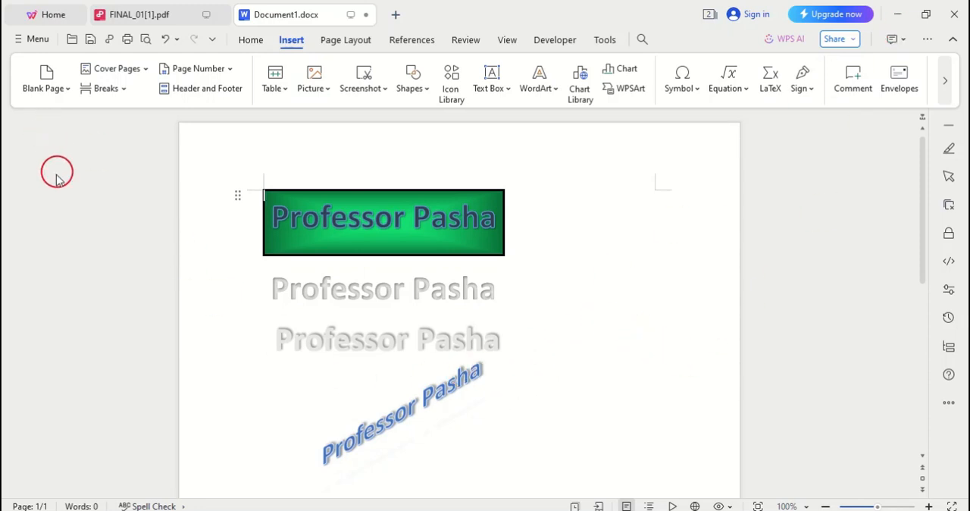
# - Fill the frame of the slanted blue WordArt with a light blue theme colour
pyautogui.click(22, 160)
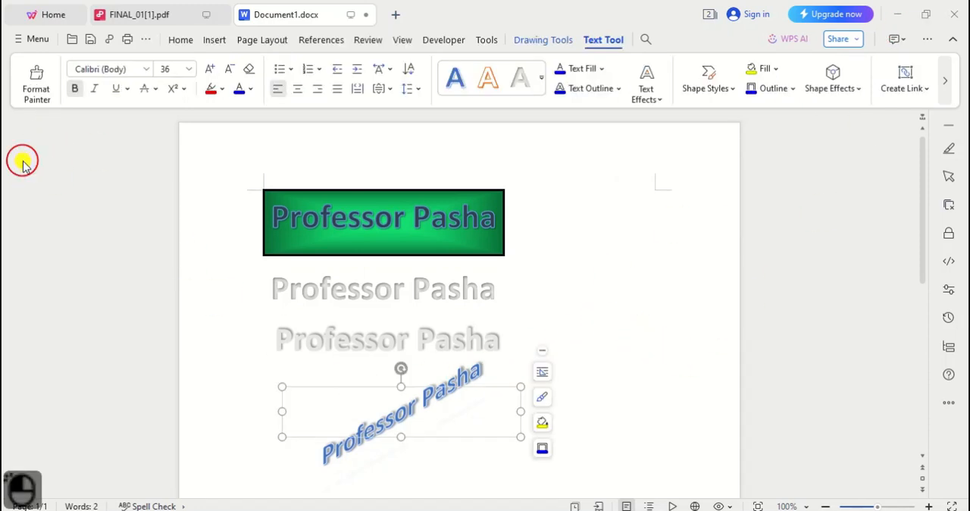
pyautogui.click(543, 425)
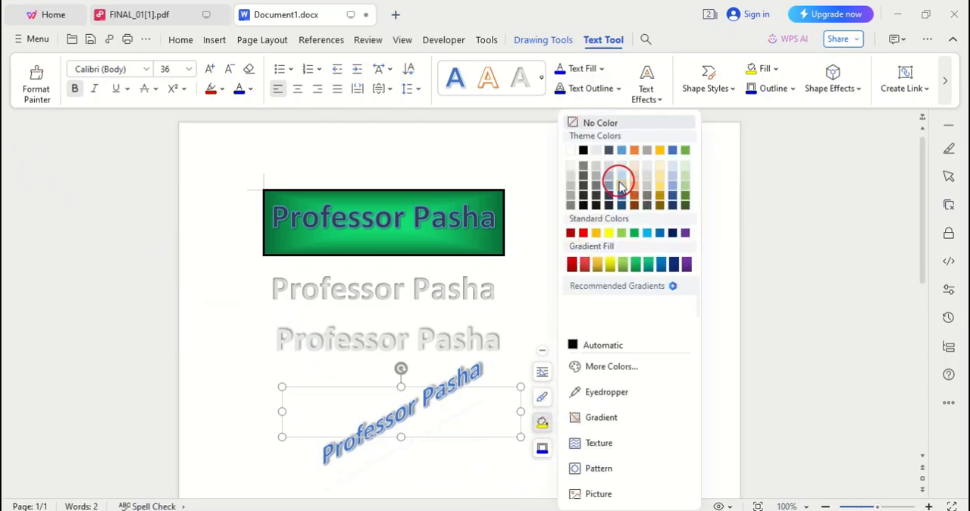
pyautogui.click(619, 182)
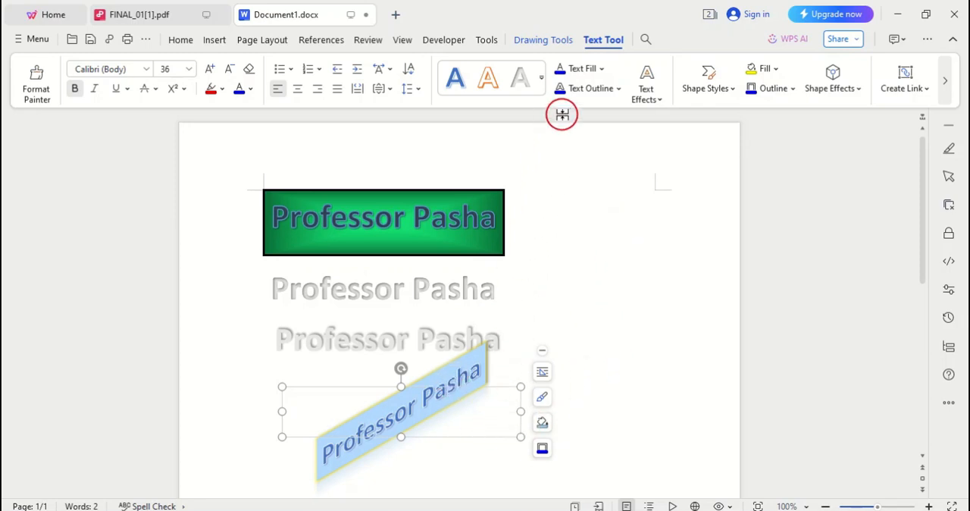
# - Set the slanted WordArt's text fill to standard dark blue and its text outline to standard yellow
pyautogui.click(601, 70)
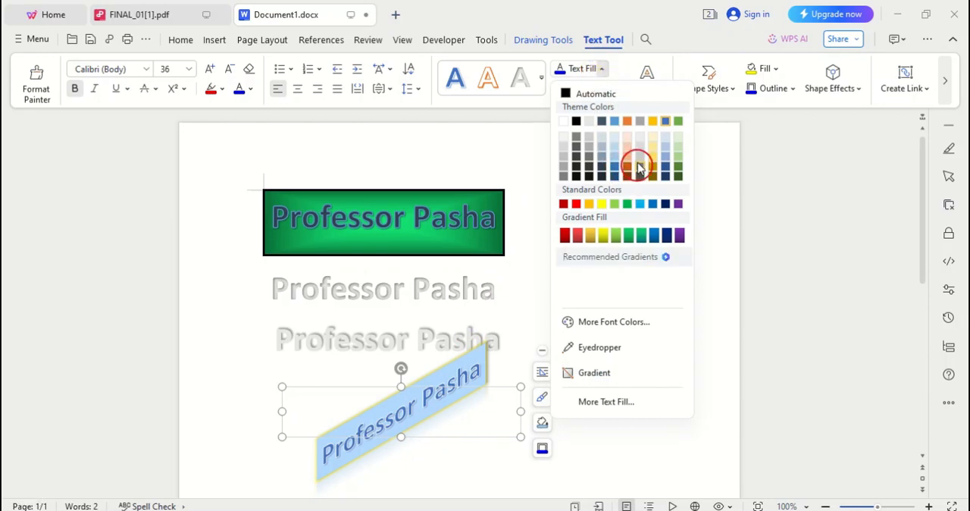
pyautogui.click(665, 203)
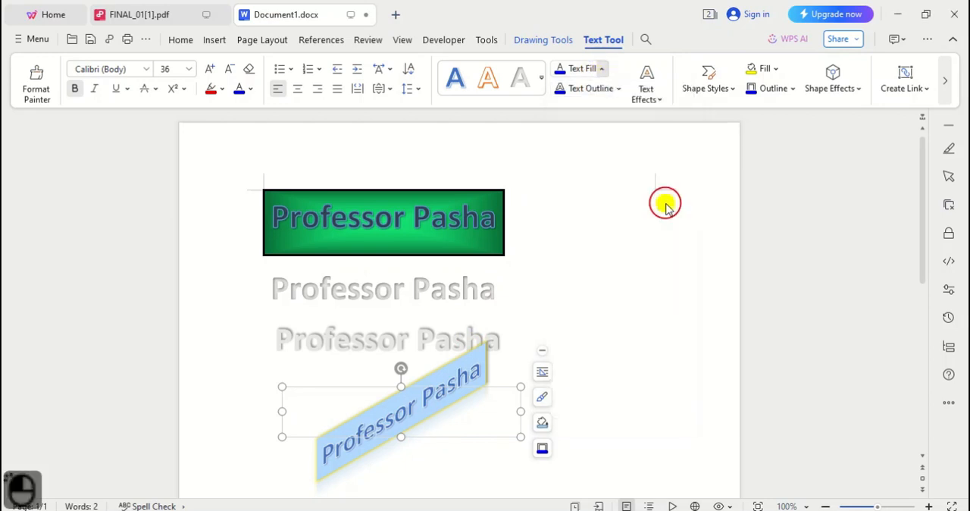
pyautogui.click(619, 88)
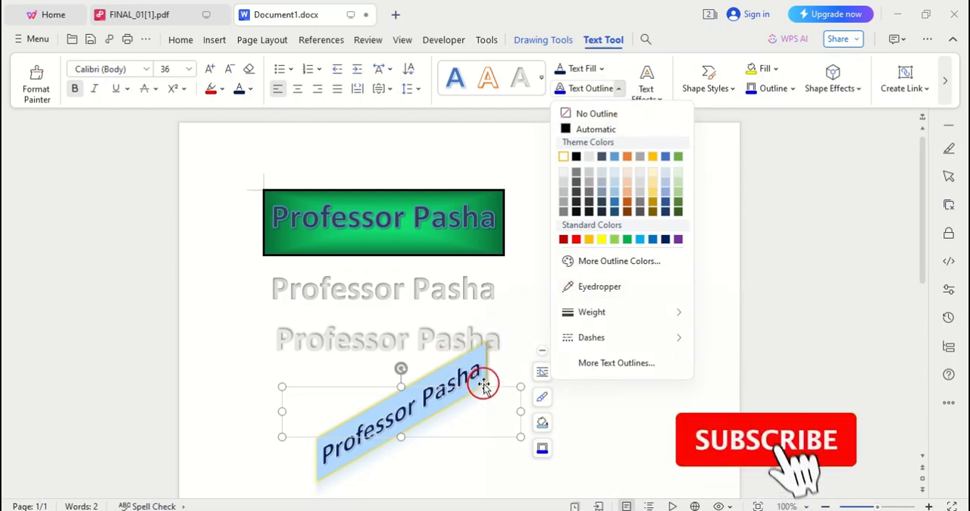
pyautogui.click(602, 239)
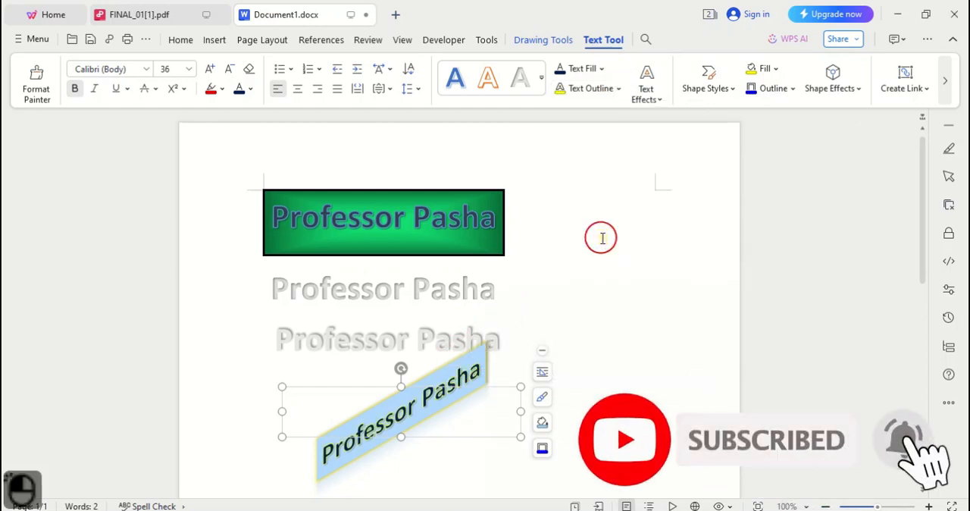